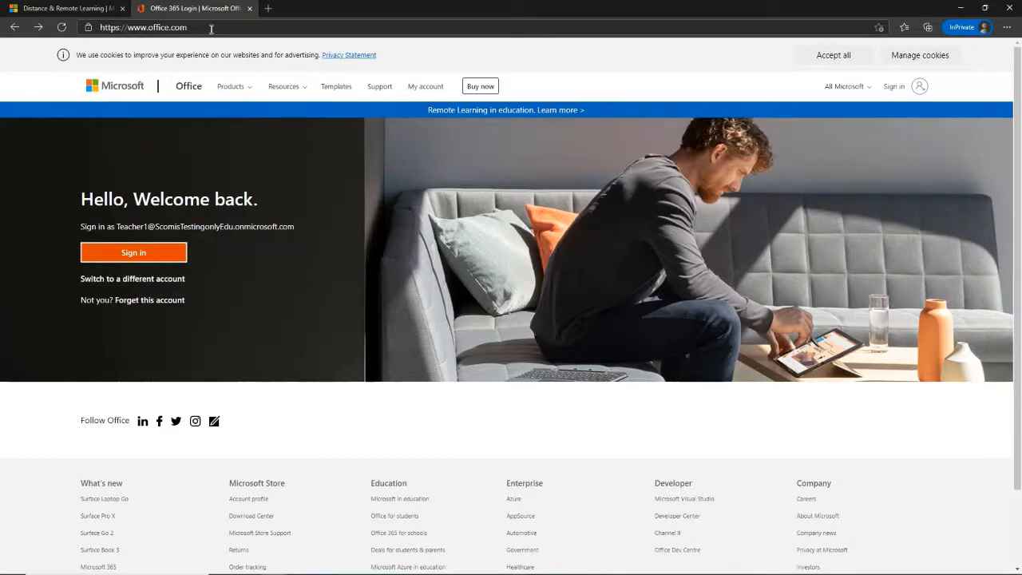
# - Sign in to Office 365 with the teacher account's e-mail and password, declining to stay signed in
pyautogui.click(920, 91)
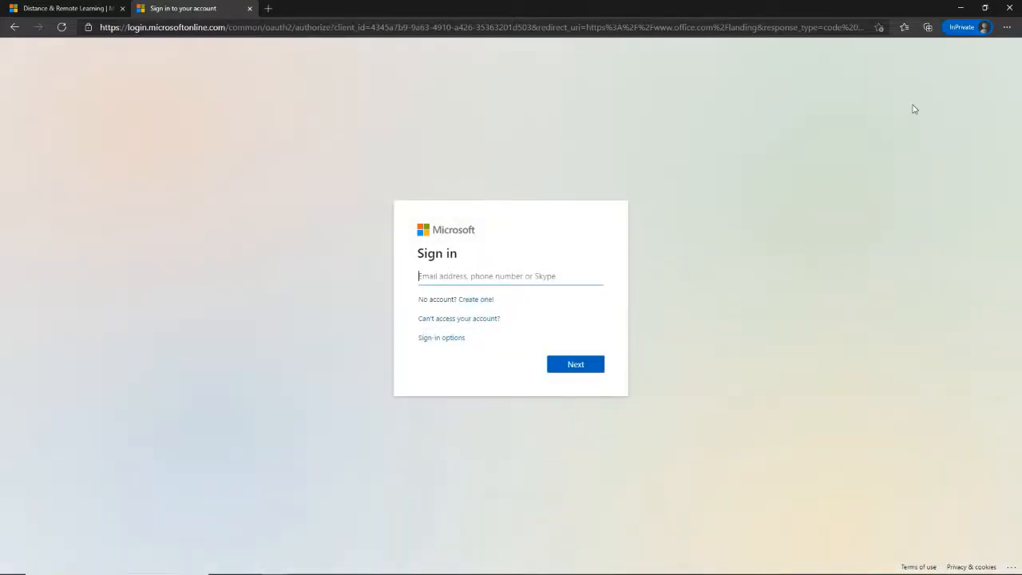
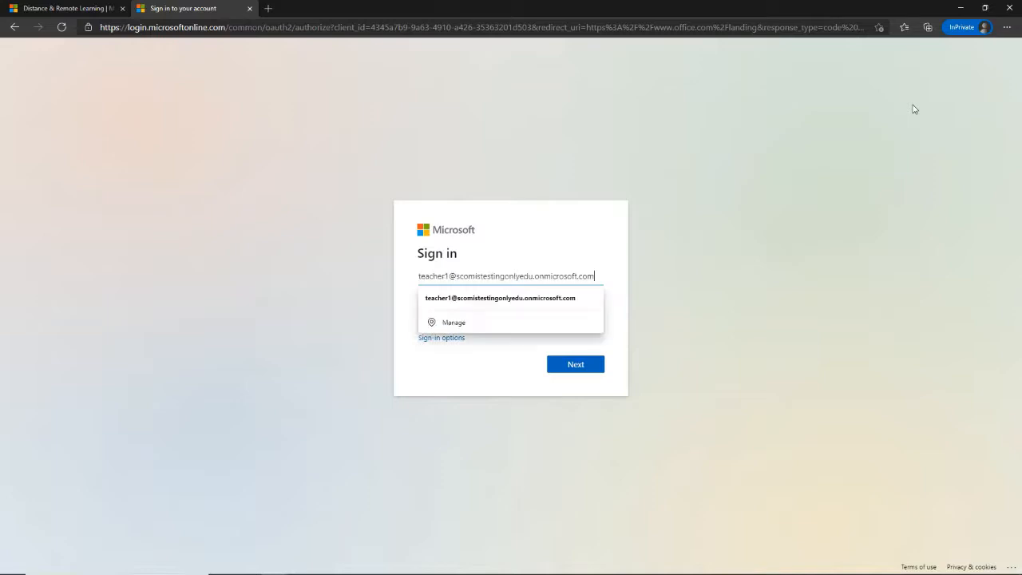
pyautogui.click(581, 303)
pyautogui.click(586, 365)
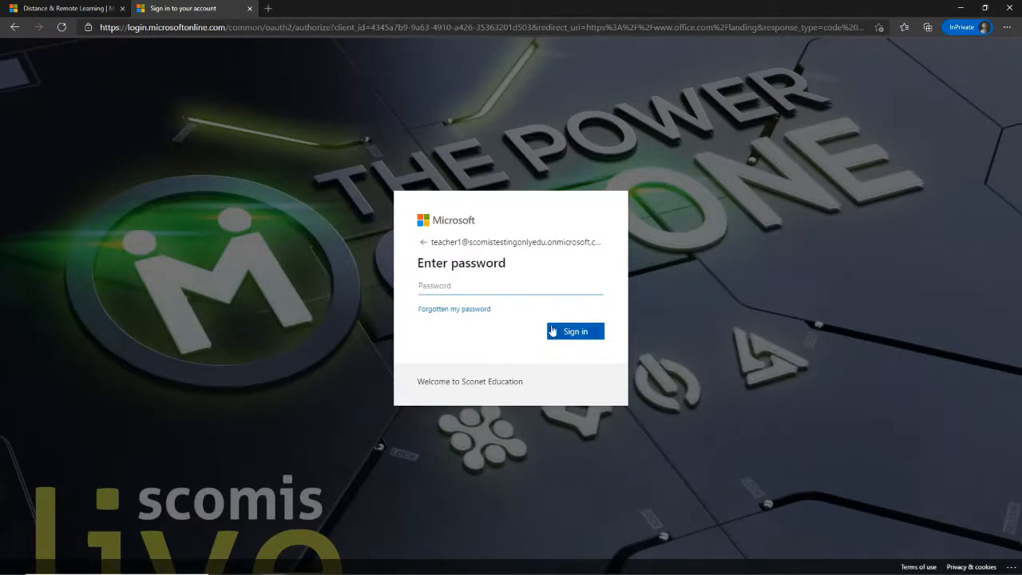
pyautogui.write('********')
pyautogui.press('Return')
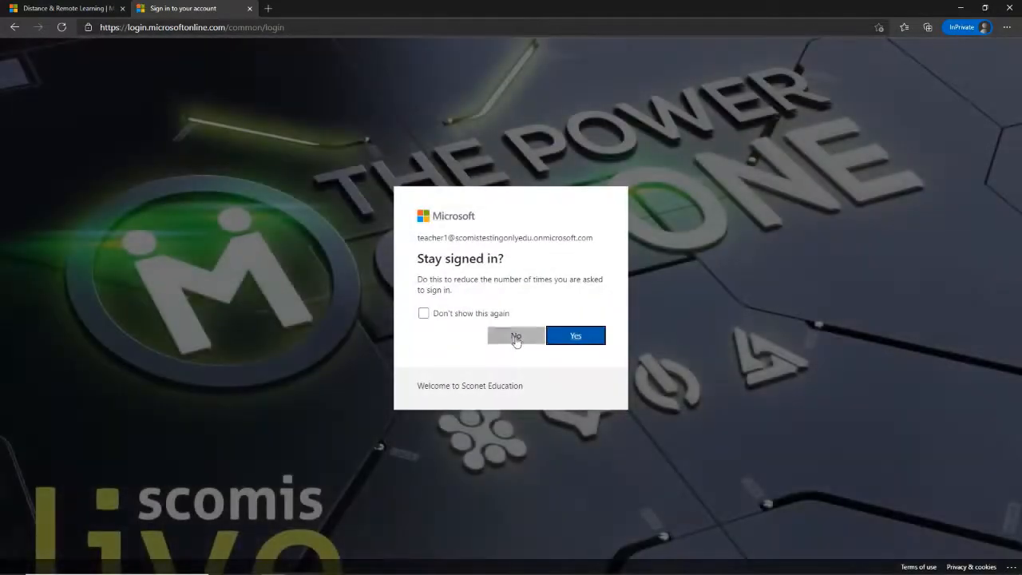
pyautogui.click(516, 336)
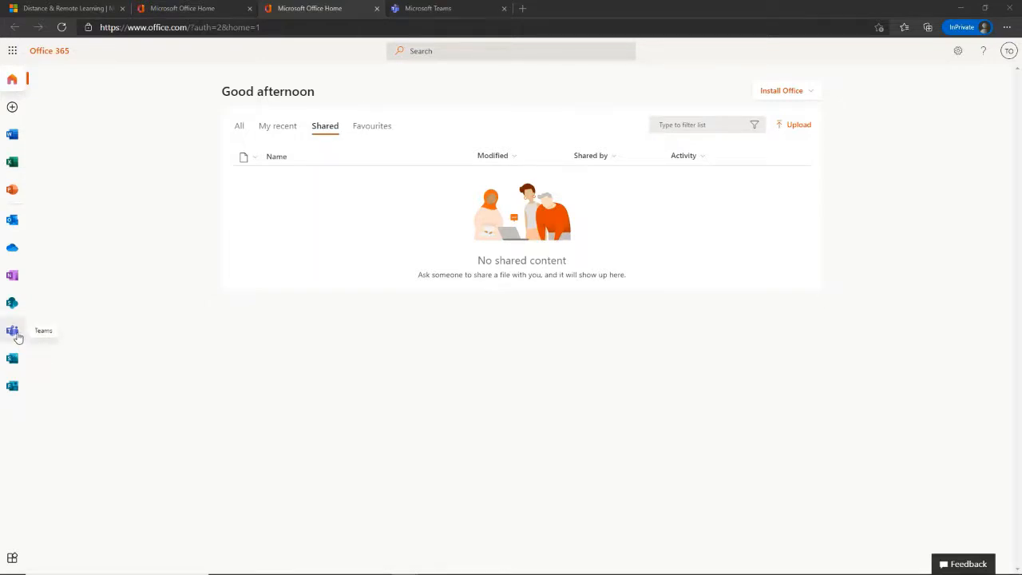
# - In Teams, create a new Class-type team named 'My Class'
pyautogui.click(435, 14)
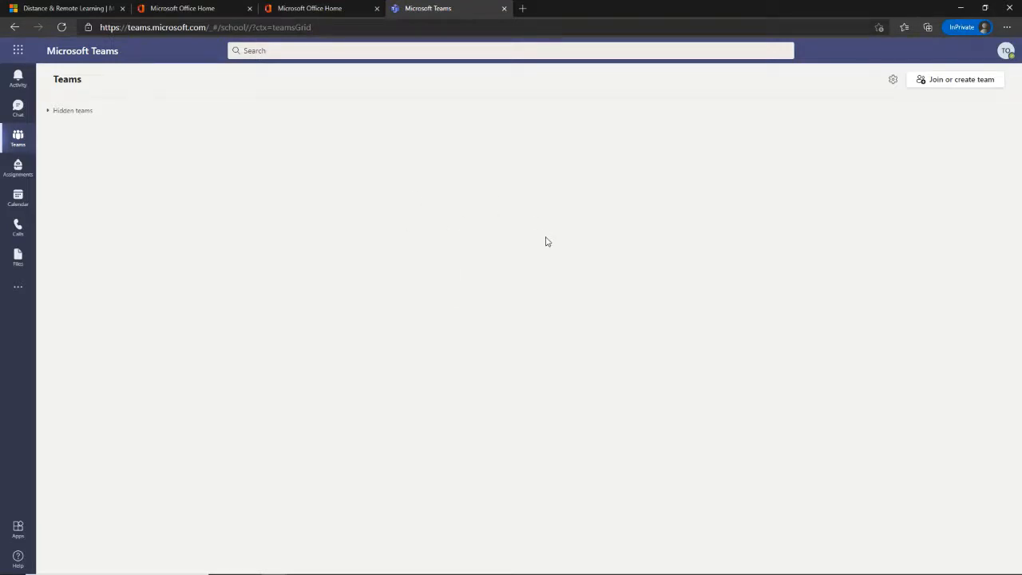
pyautogui.click(981, 83)
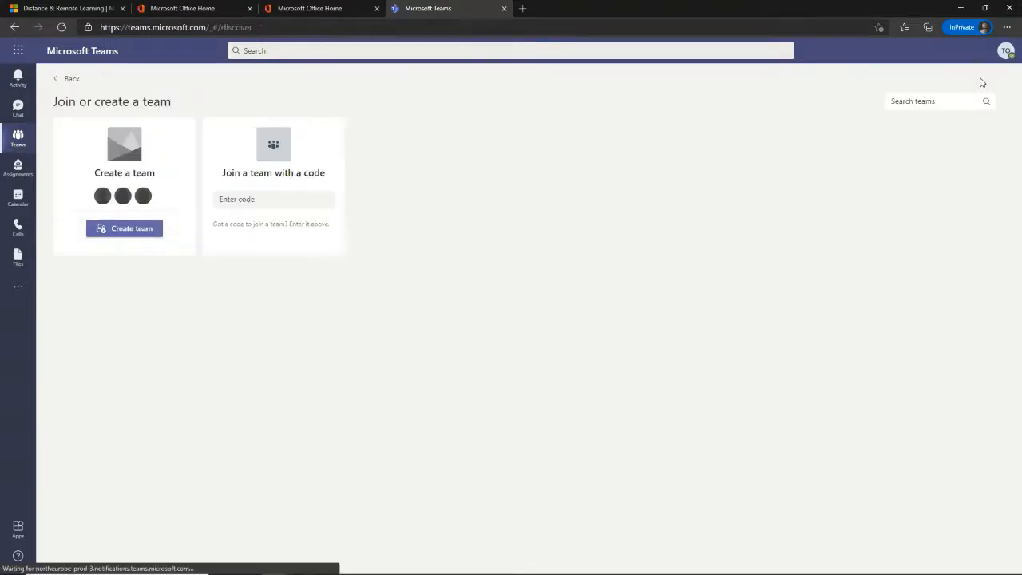
pyautogui.click(133, 232)
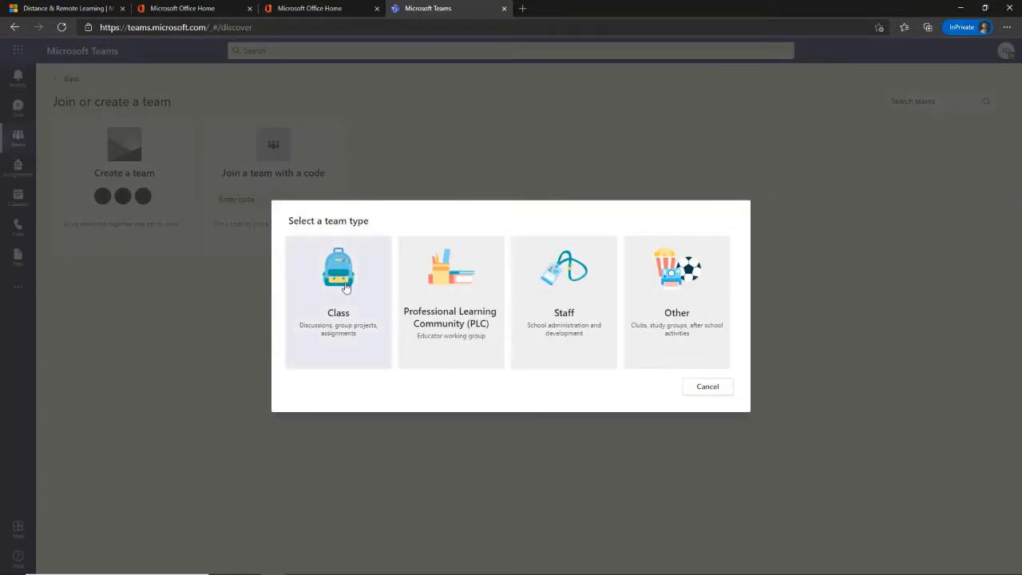
pyautogui.click(345, 287)
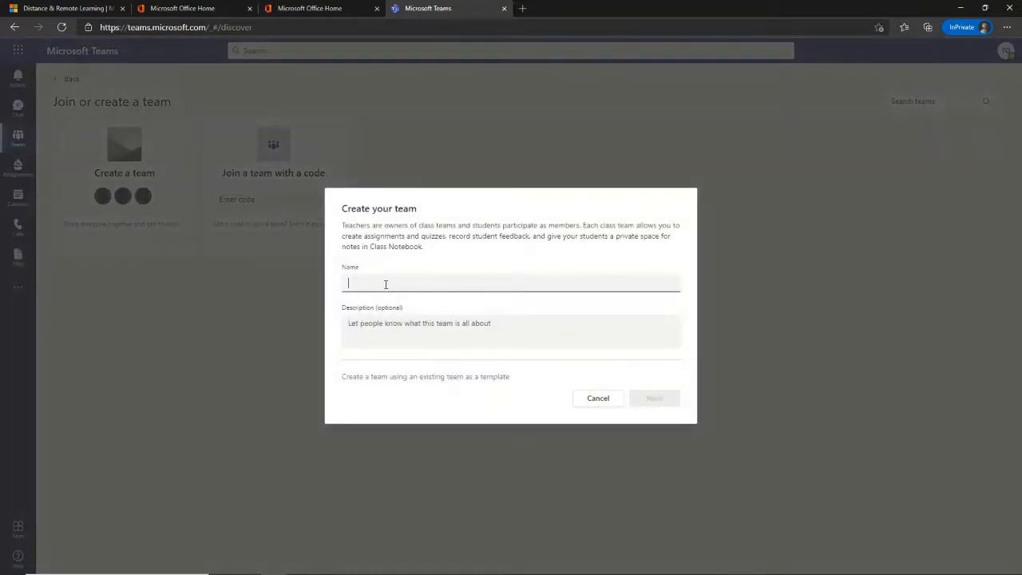
pyautogui.write('My Class')
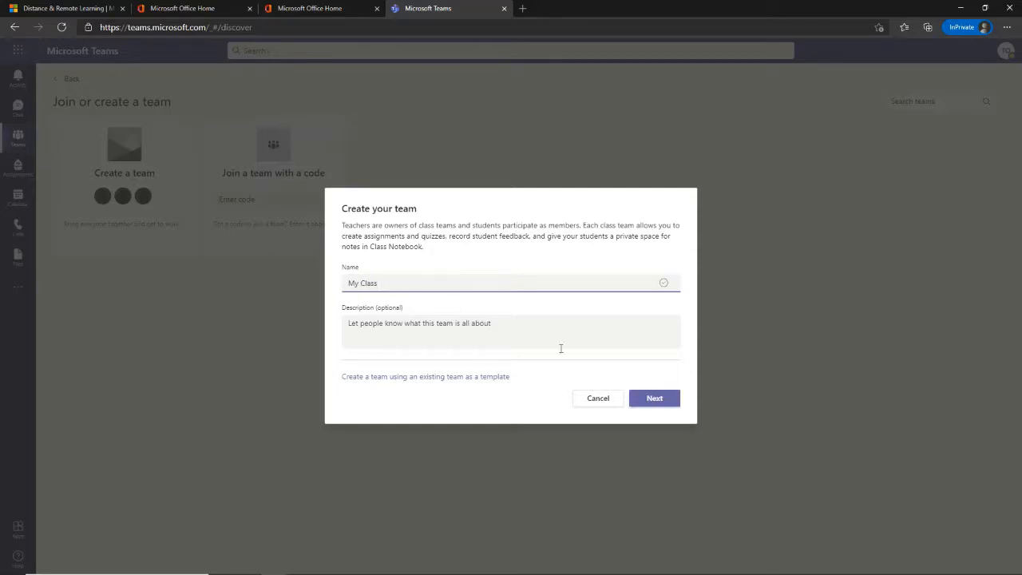
pyautogui.click(674, 404)
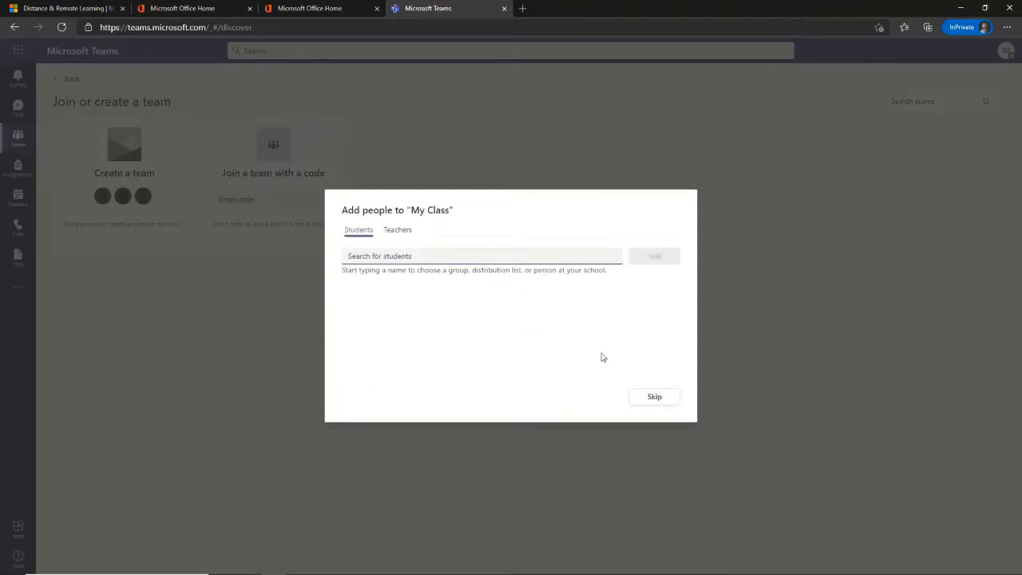
# - Add two student accounts found by searching 'st' to My Class, check both lists, and close
pyautogui.write('st')
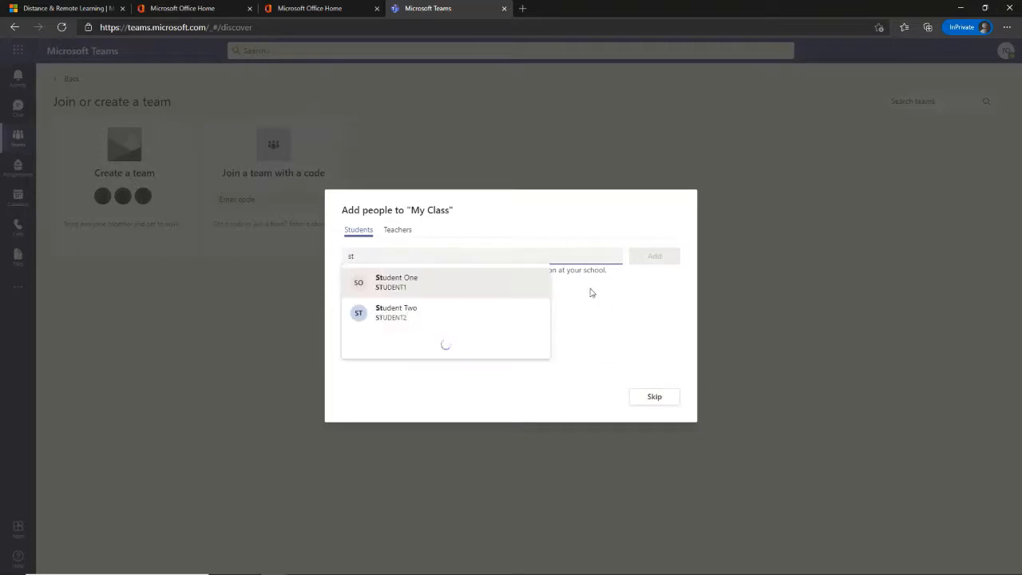
pyautogui.click(438, 286)
pyautogui.write('st')
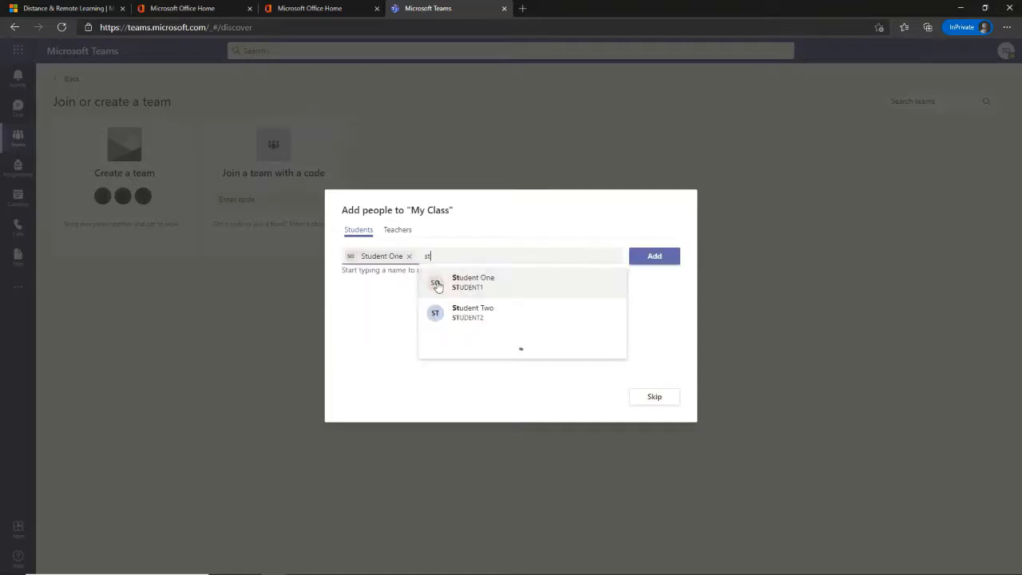
pyautogui.click(487, 322)
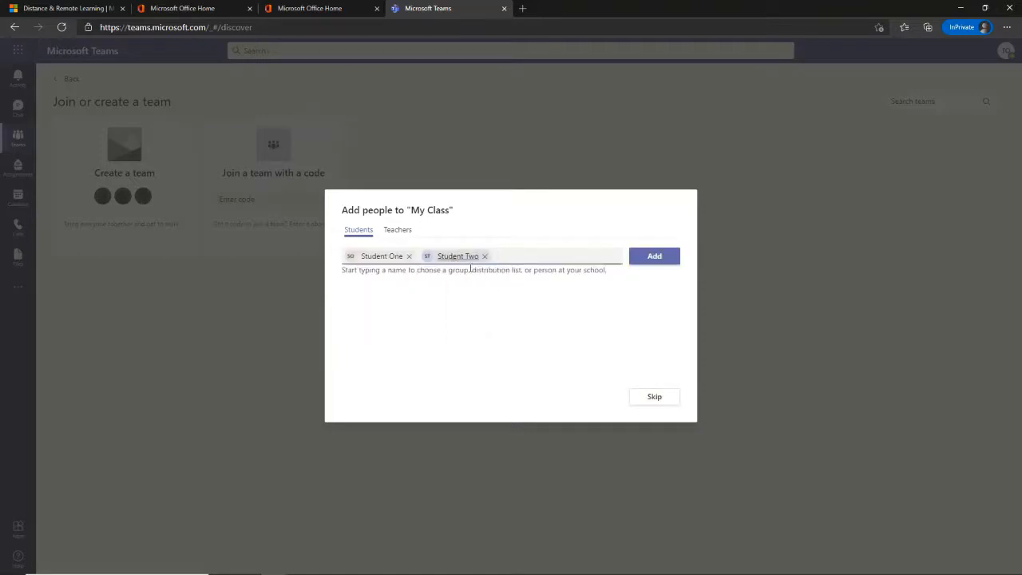
pyautogui.click(653, 256)
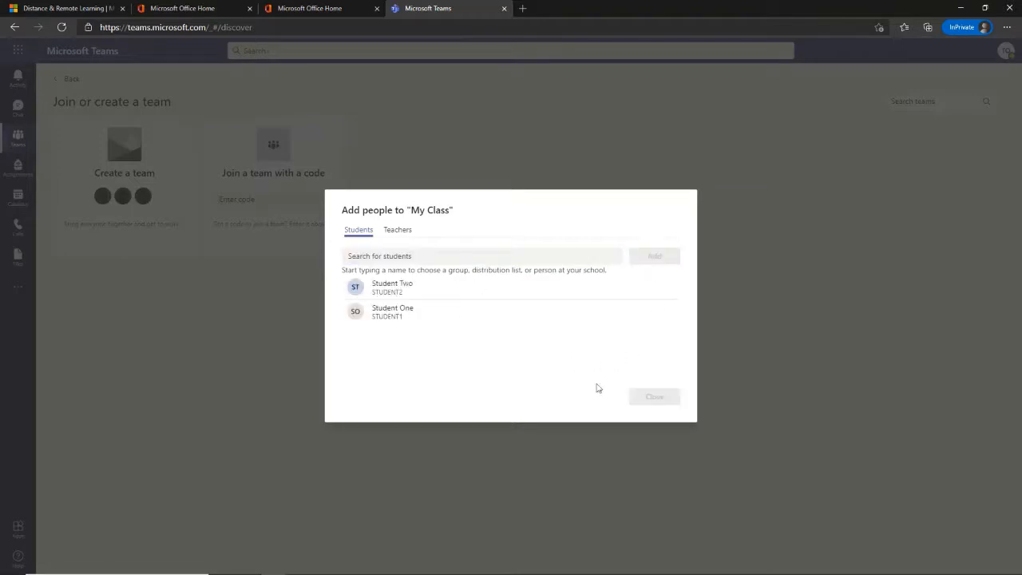
pyautogui.click(399, 230)
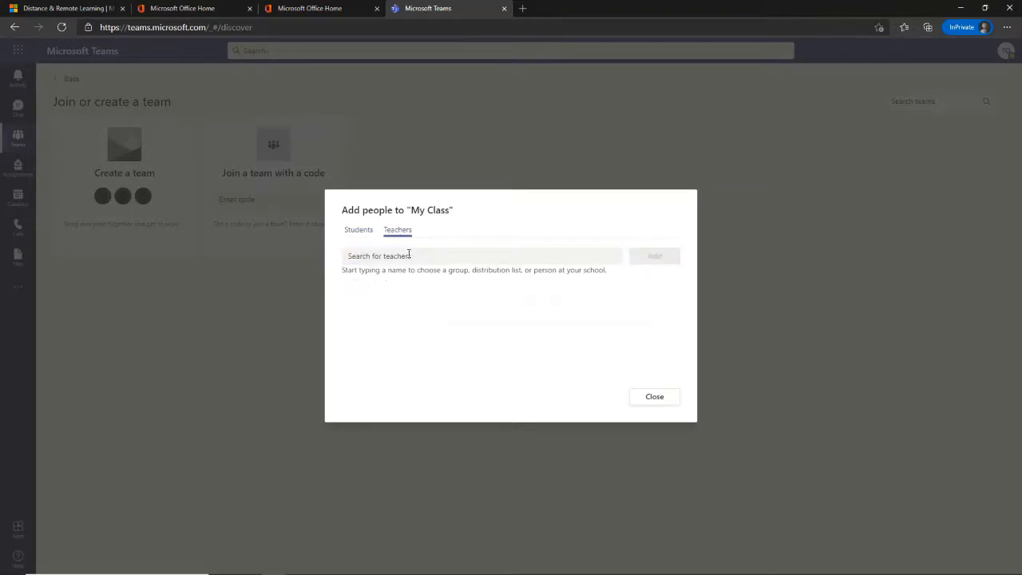
pyautogui.click(365, 231)
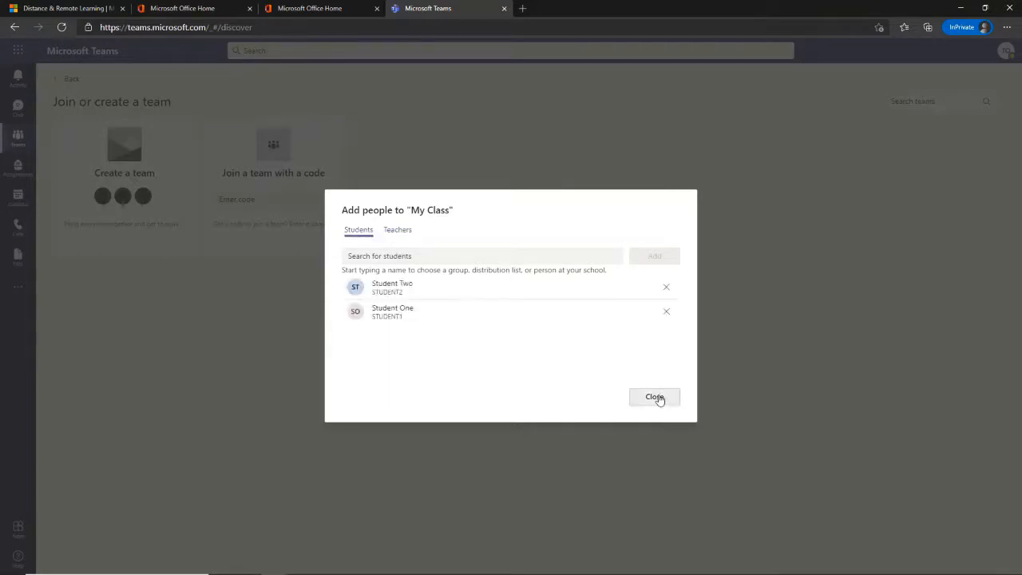
pyautogui.click(656, 397)
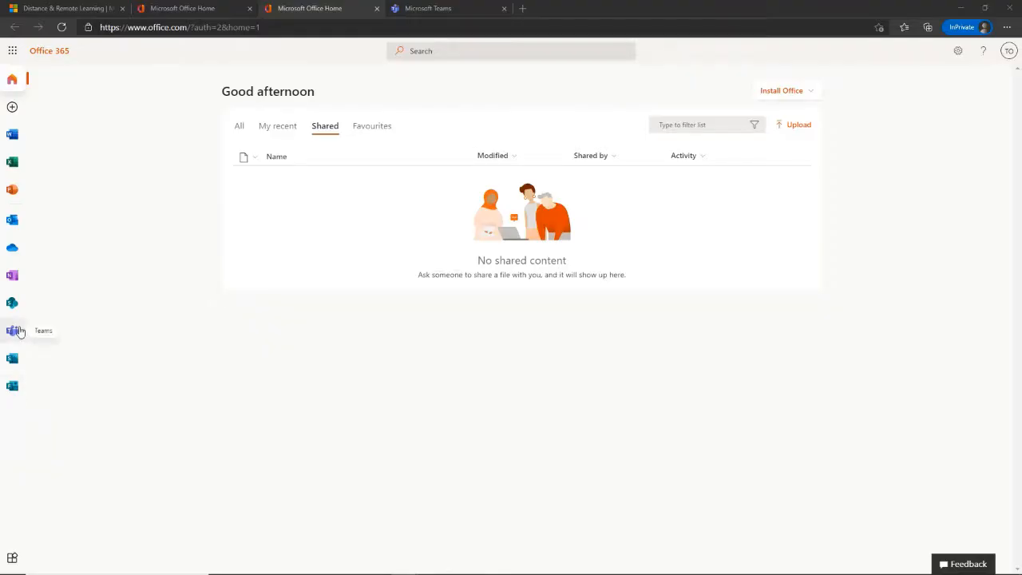
# - Give the My Class team the coloured-pencils avatar and save the team details
pyautogui.click(435, 9)
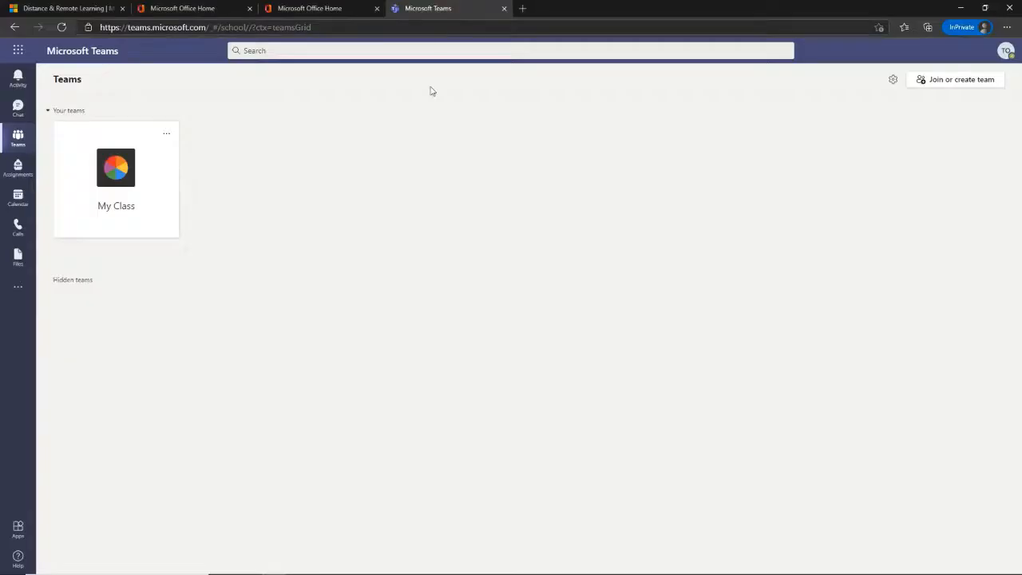
pyautogui.click(167, 136)
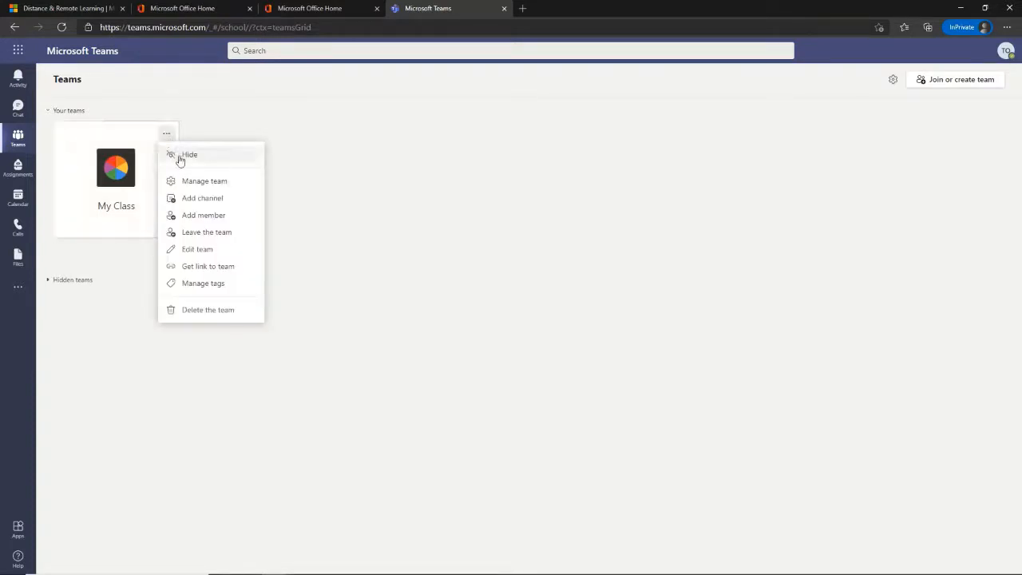
pyautogui.click(212, 248)
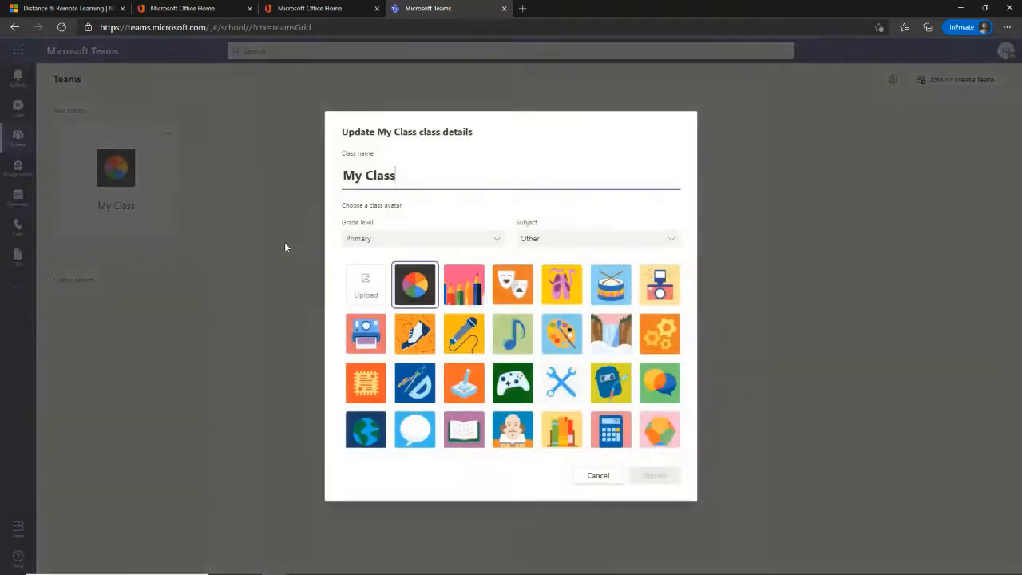
pyautogui.click(478, 297)
pyautogui.click(673, 476)
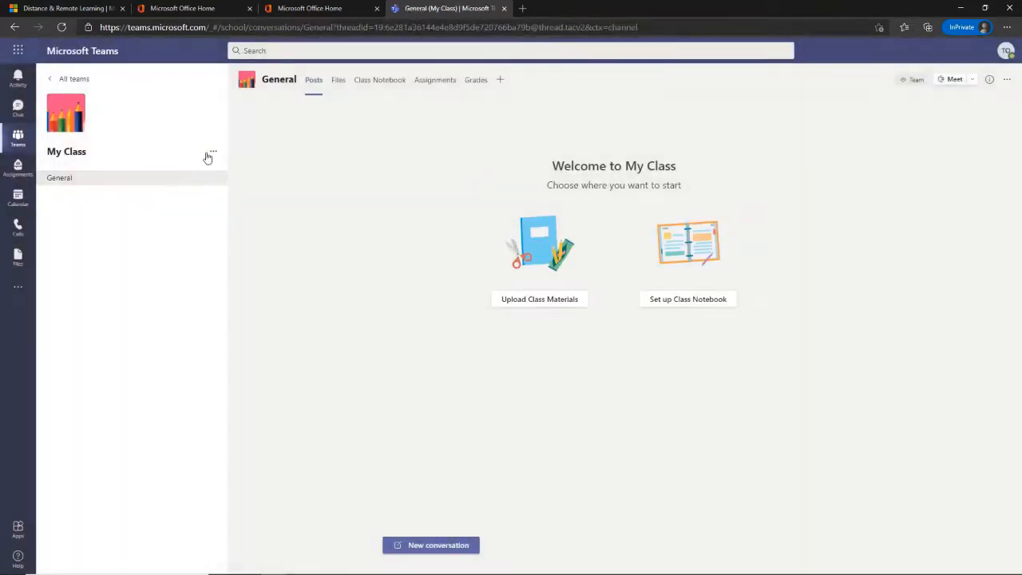
# - Confirm both students are listed as My Class members, then go to the General channel
pyautogui.click(213, 152)
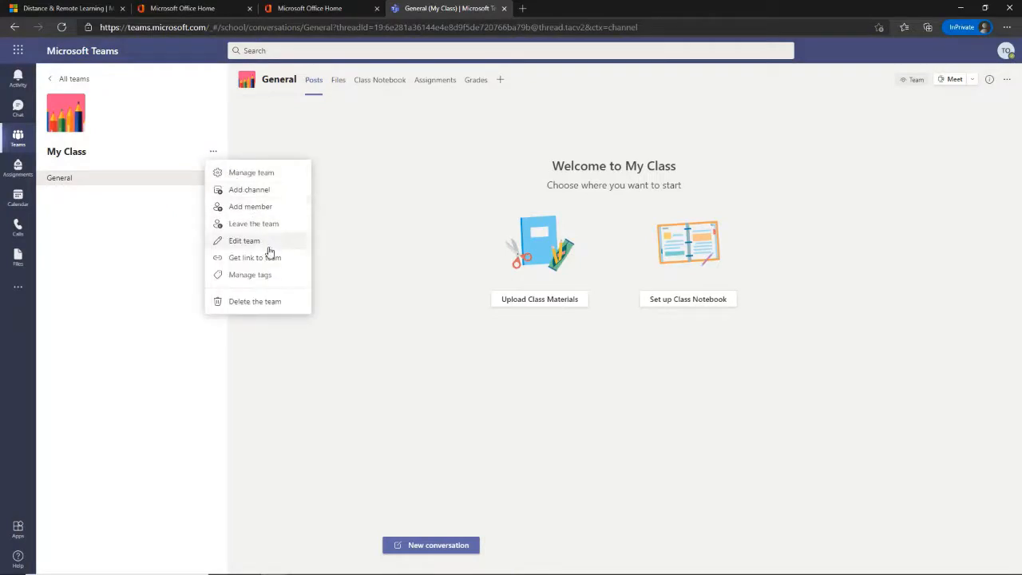
pyautogui.click(274, 171)
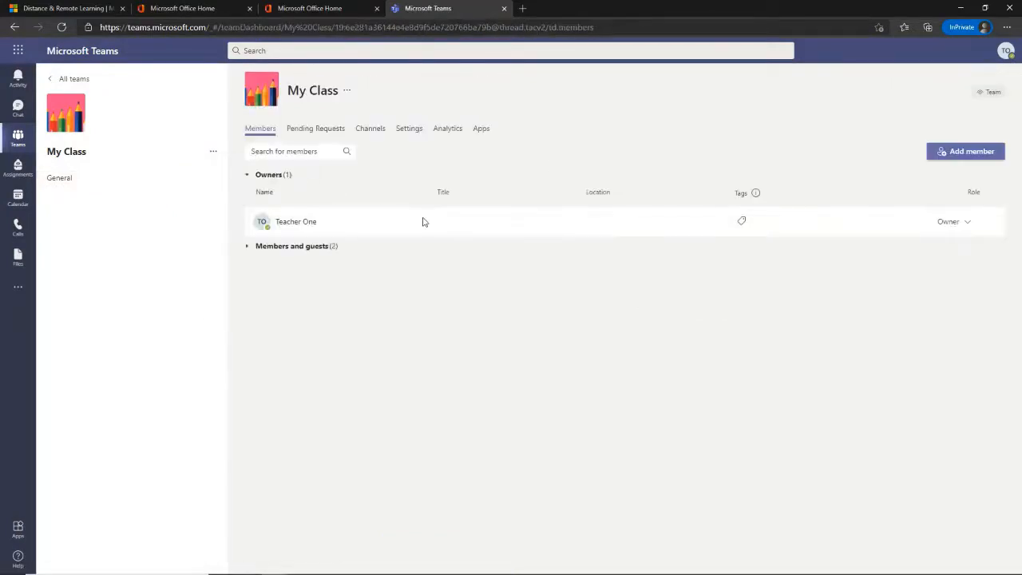
pyautogui.click(246, 247)
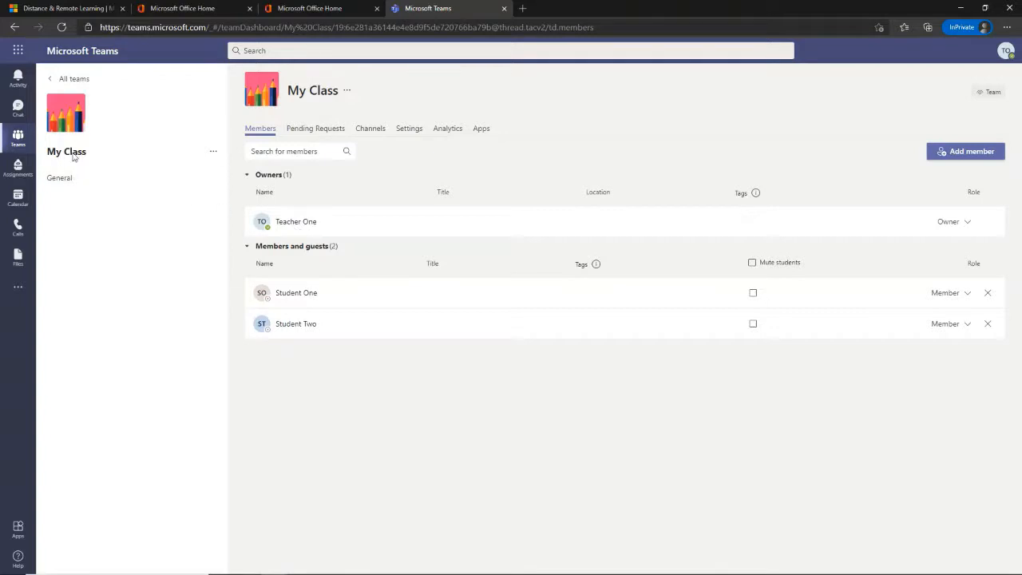
pyautogui.click(61, 179)
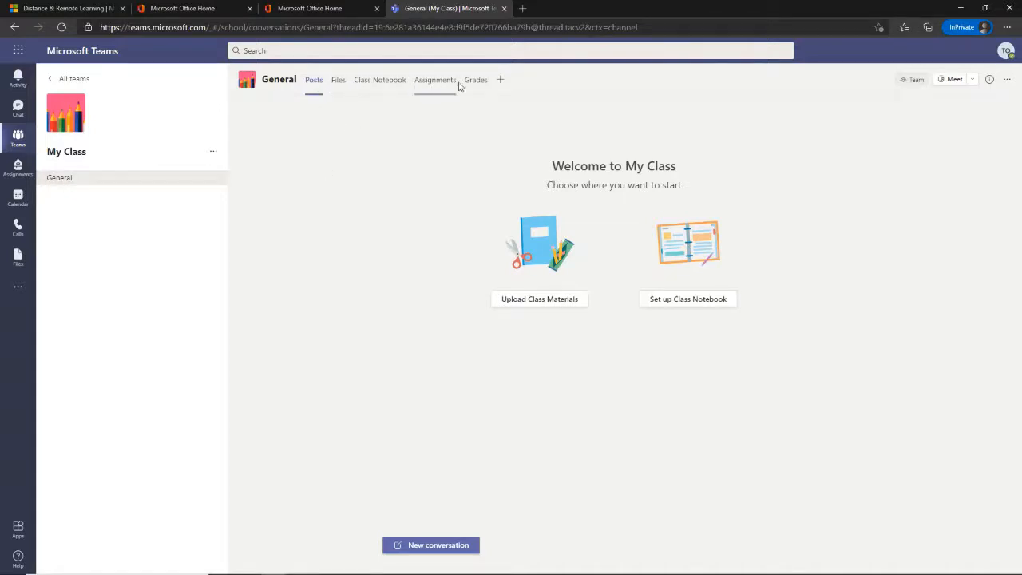
# - Browse the General channel's Files, Class Notebook, Assignments and Grades pages in turn
pyautogui.click(340, 81)
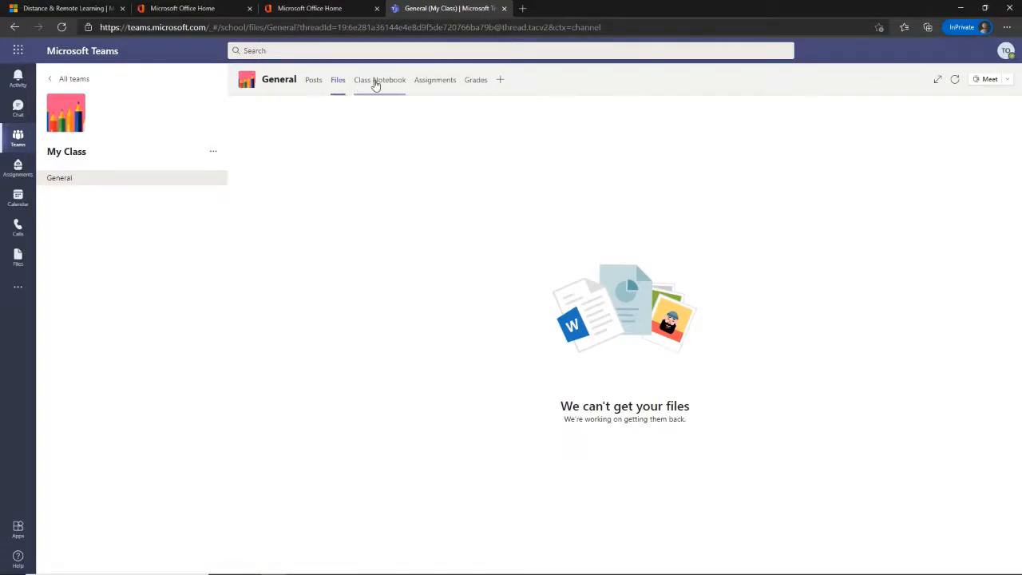
pyautogui.click(375, 81)
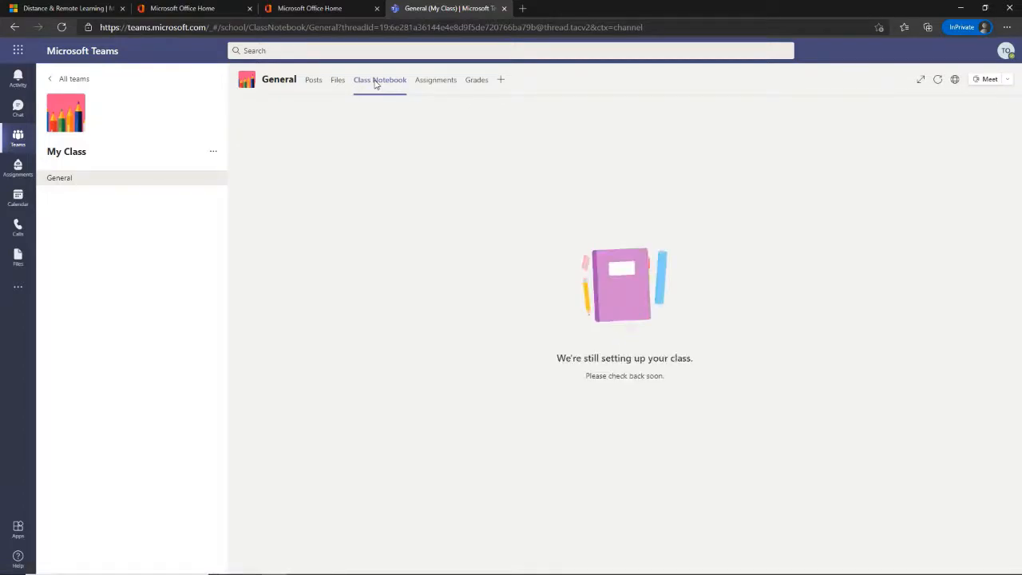
pyautogui.click(435, 85)
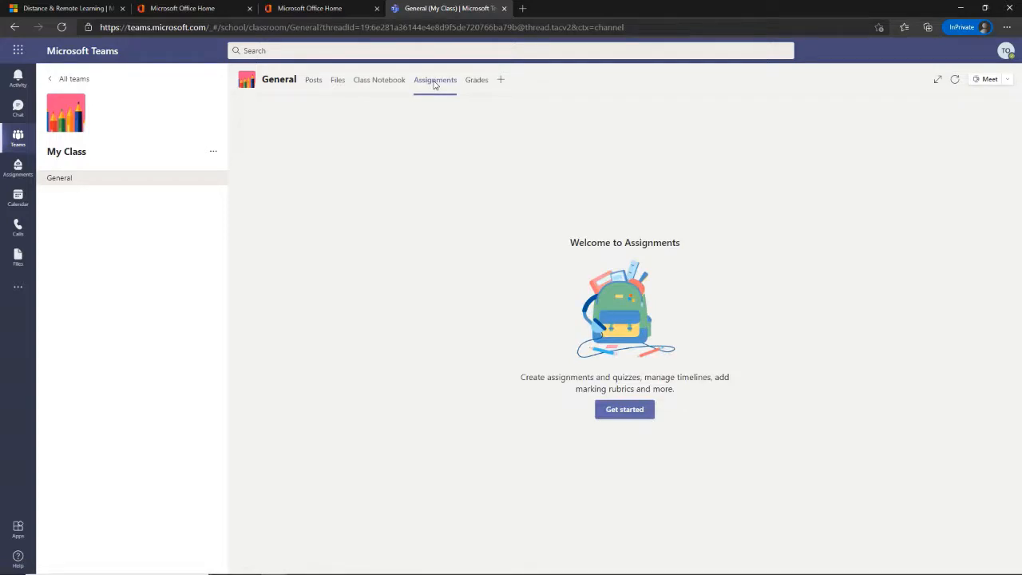
pyautogui.click(474, 82)
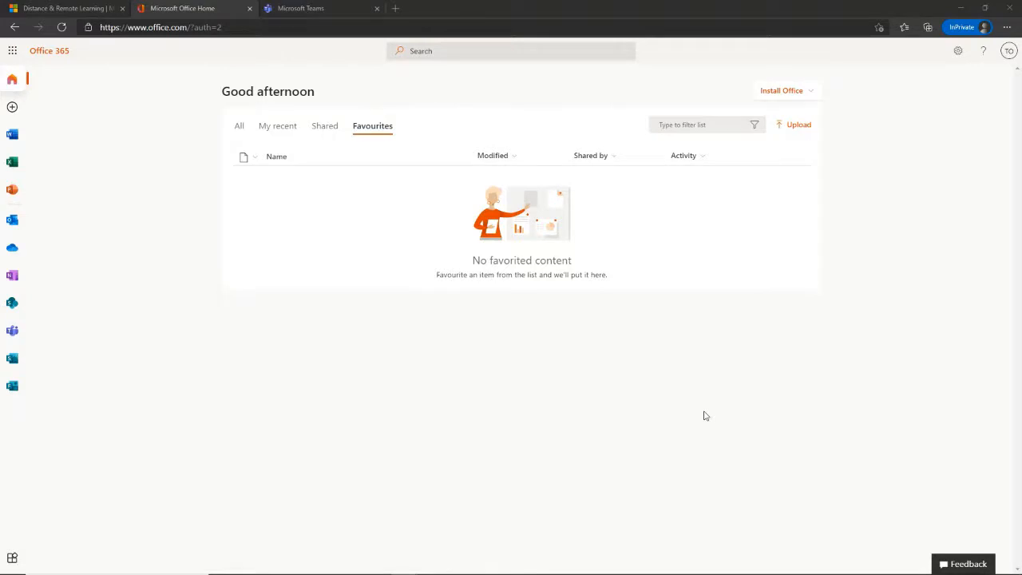
# - Check Activity Worksheet.docx in OneDrive, then close the worksheet and OneDrive tabs
pyautogui.click(12, 247)
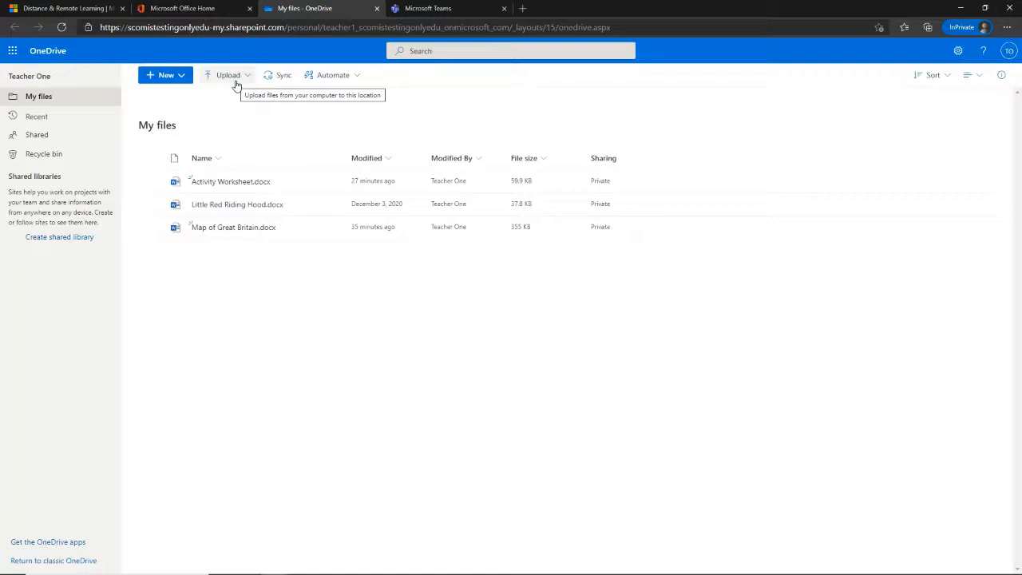
pyautogui.click(181, 75)
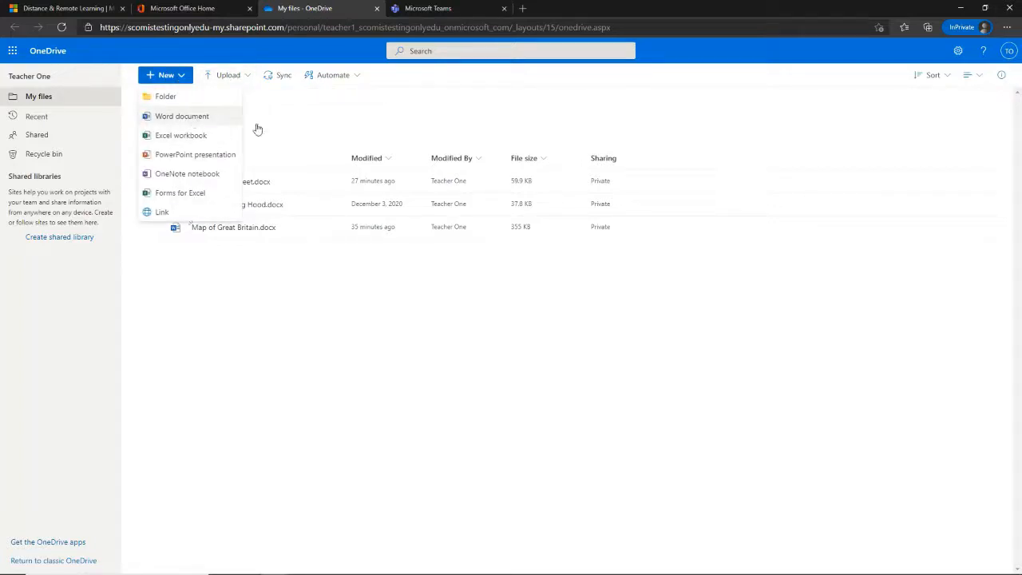
pyautogui.click(326, 127)
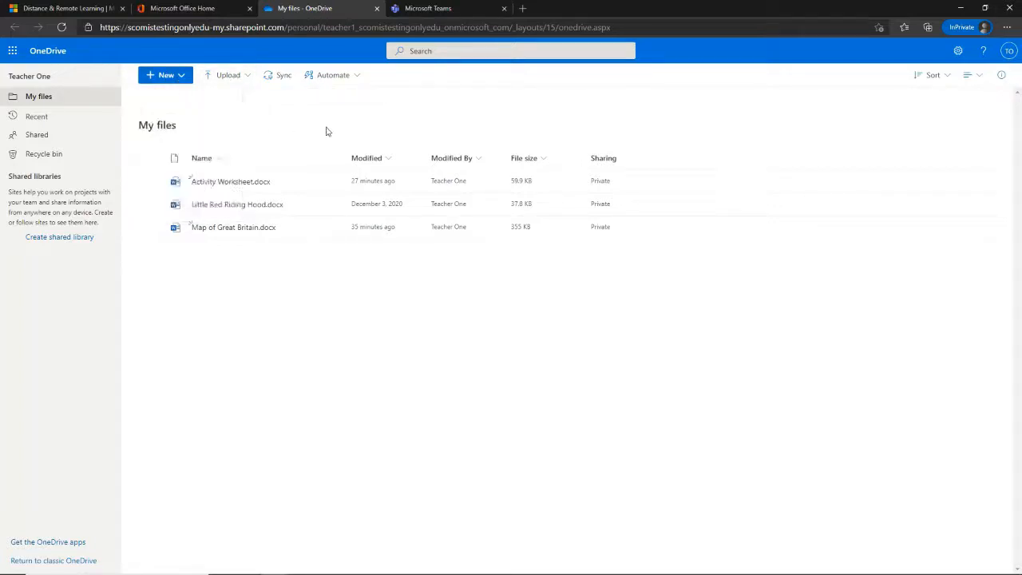
pyautogui.click(251, 181)
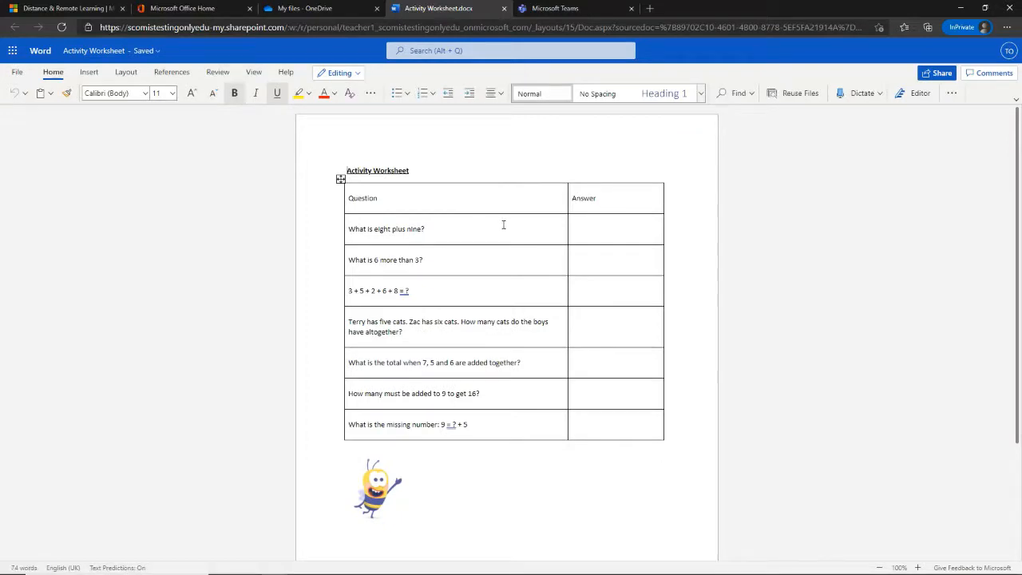
pyautogui.click(505, 8)
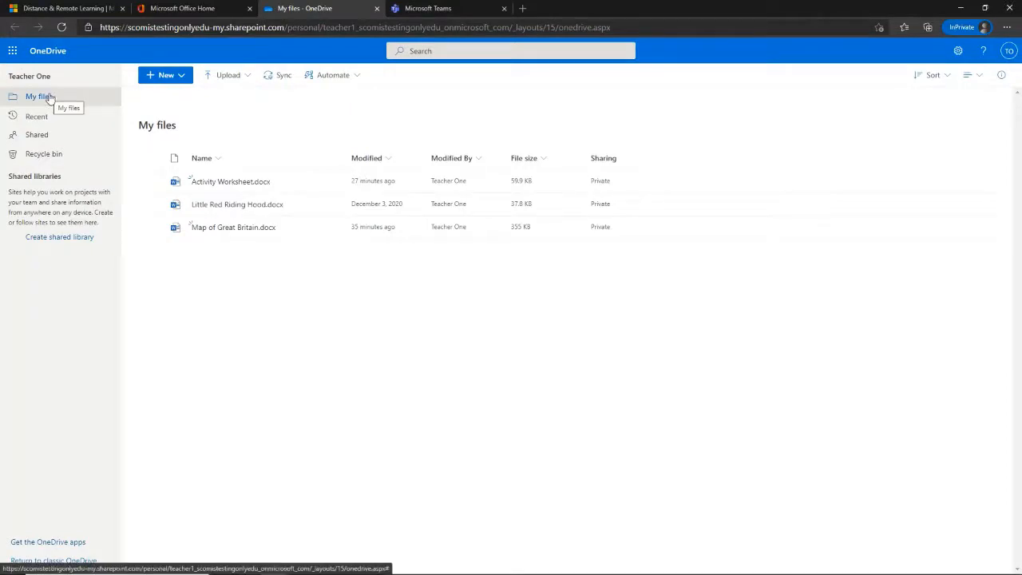
pyautogui.hotkey('ctrl', 'w')
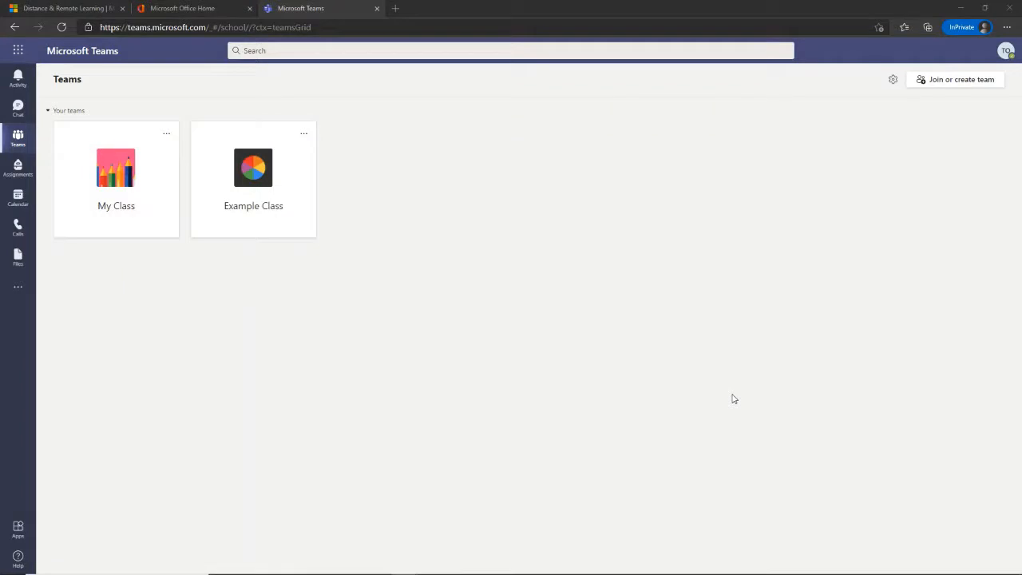
# - Go to Example Class's Assignments page and bring up the Create choices
pyautogui.click(270, 177)
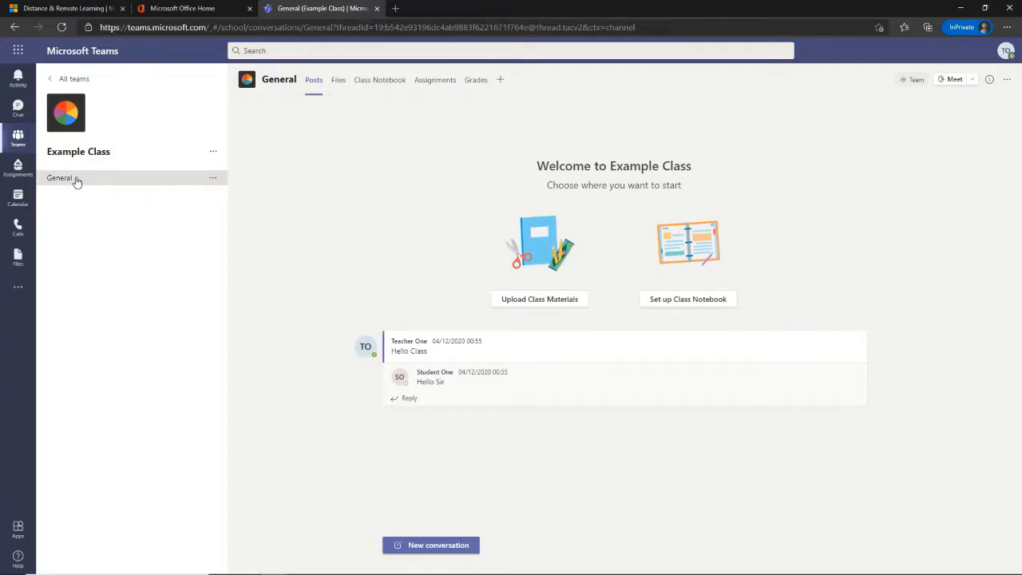
pyautogui.click(439, 81)
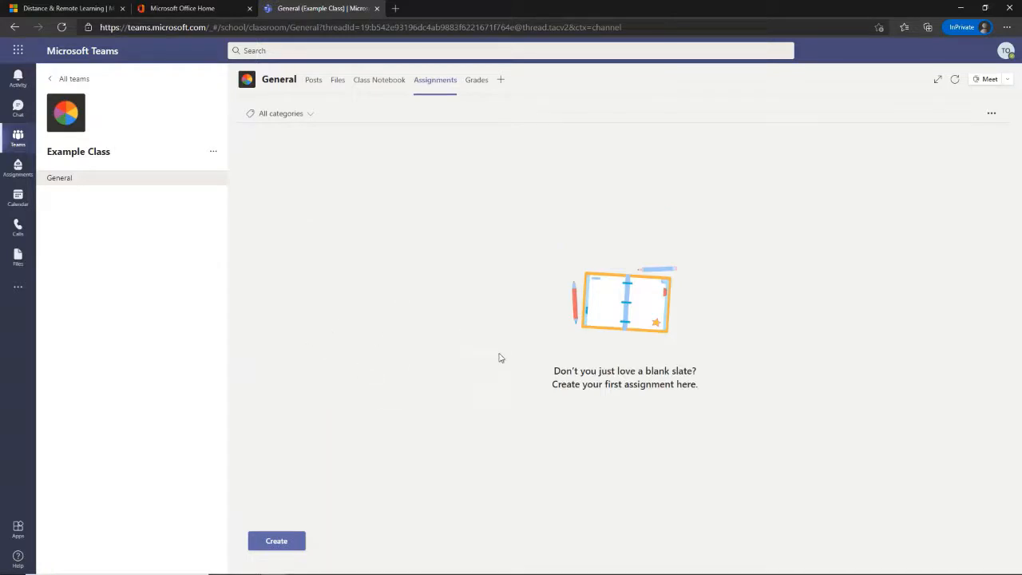
pyautogui.click(292, 541)
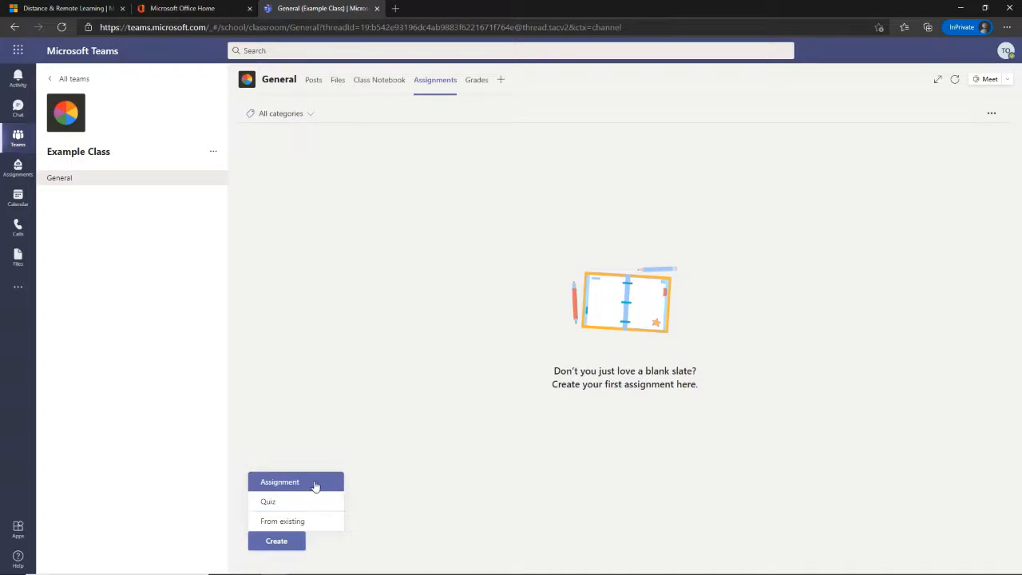
# - Start a new assignment titled 'Maths quiz' with the instructions 'Please complete'
pyautogui.click(316, 484)
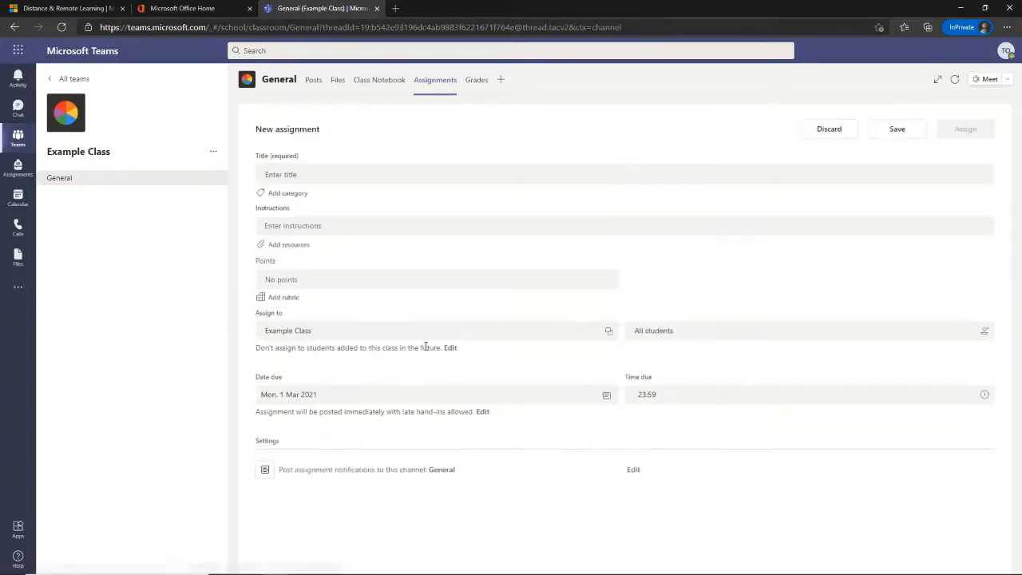
pyautogui.click(334, 172)
pyautogui.write('M')
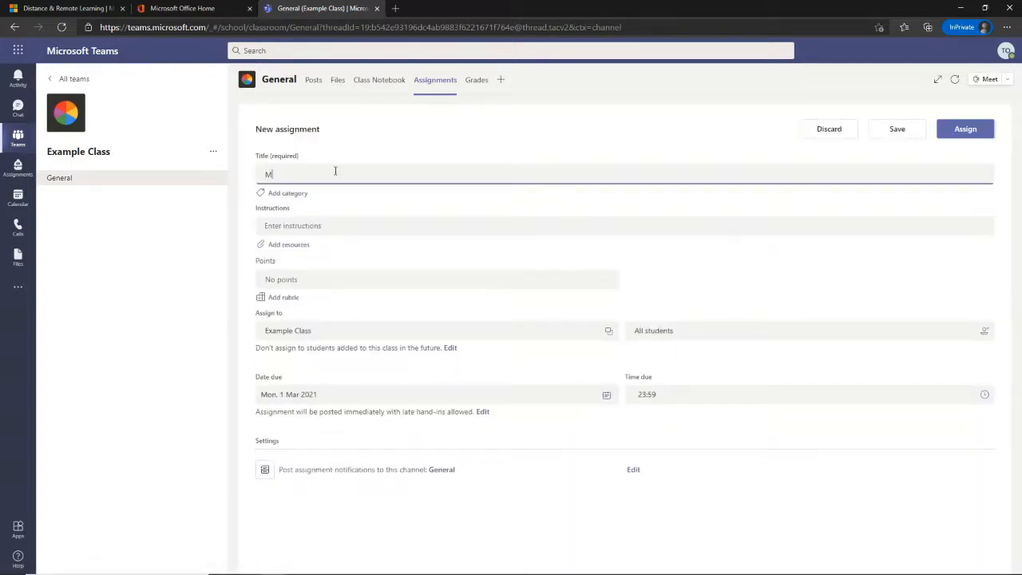
pyautogui.write('aths quiz')
pyautogui.click(314, 226)
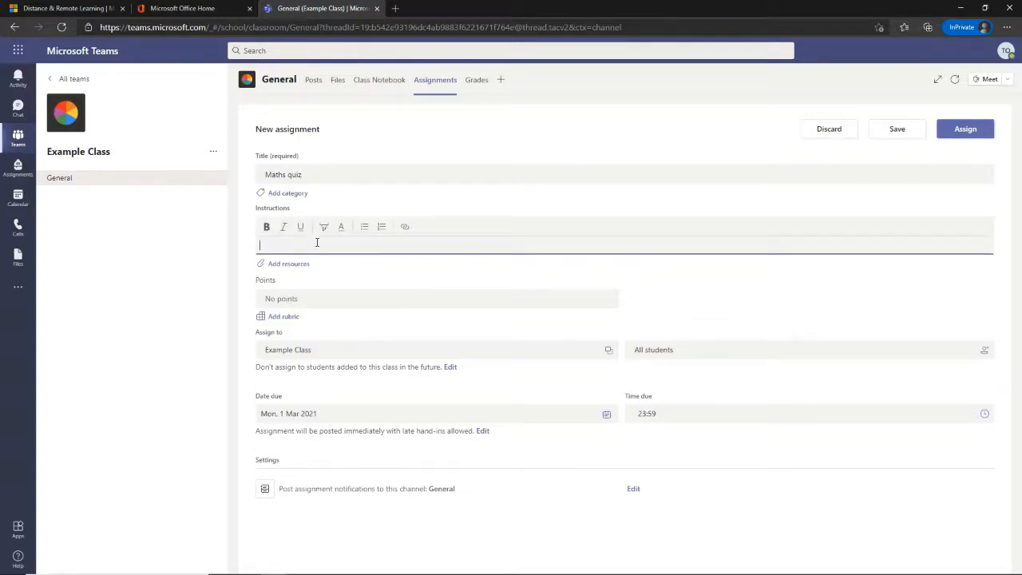
pyautogui.write('Please complete')
pyautogui.click(289, 268)
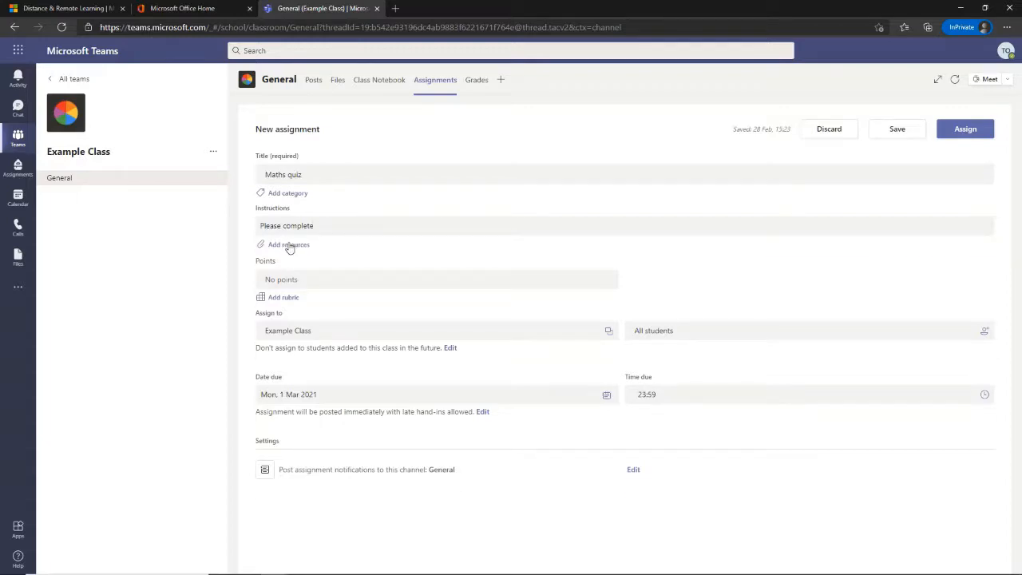
pyautogui.click(289, 245)
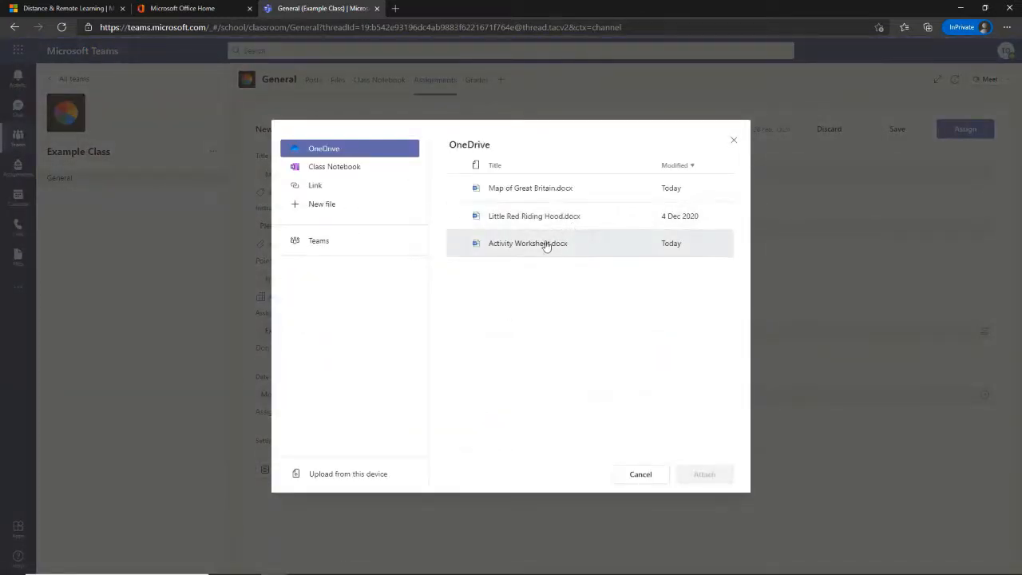
# - Attach Activity Worksheet.docx to the Maths quiz, set so students edit their own copy
pyautogui.click(546, 245)
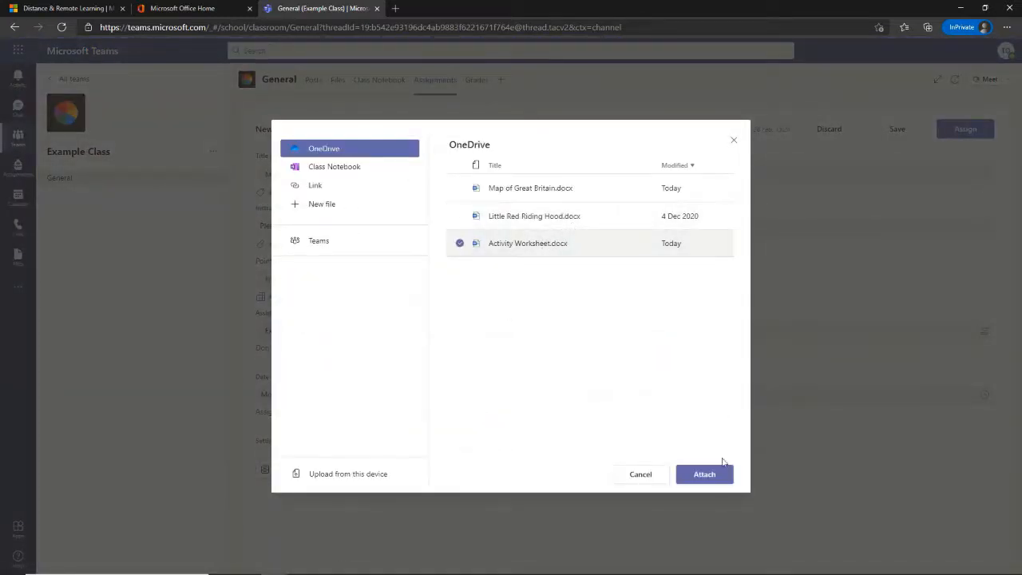
pyautogui.click(701, 474)
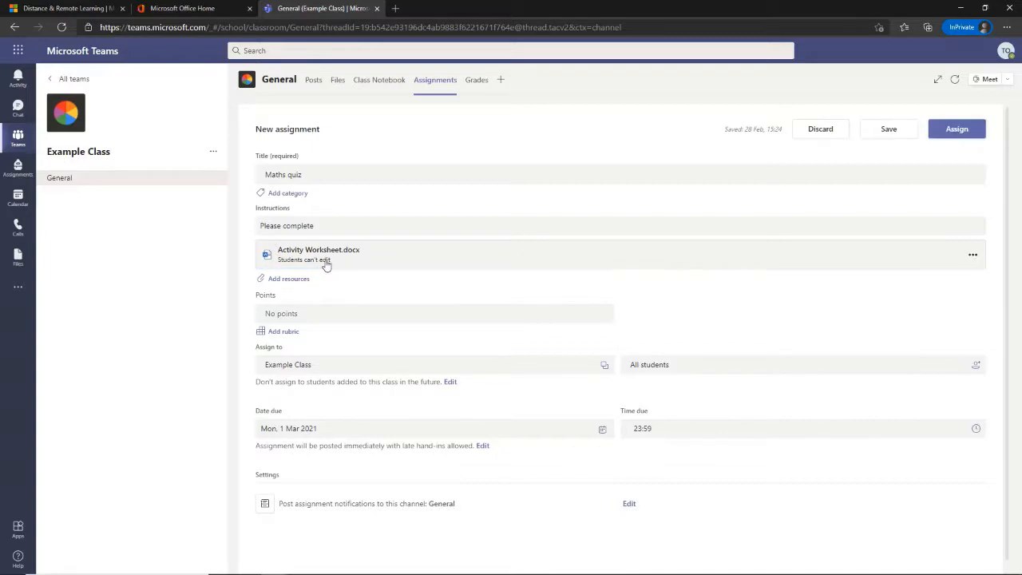
pyautogui.click(973, 256)
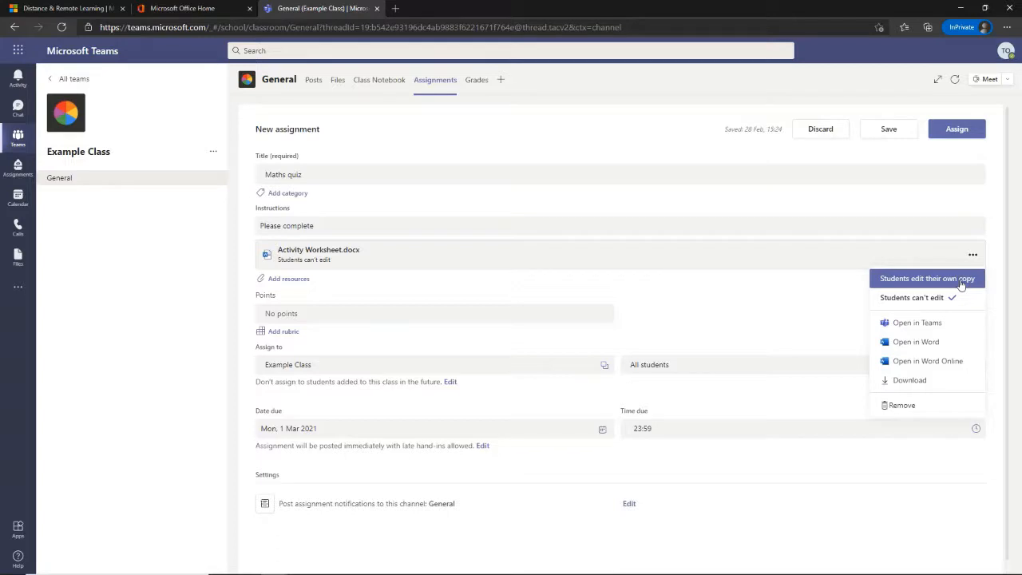
pyautogui.click(962, 283)
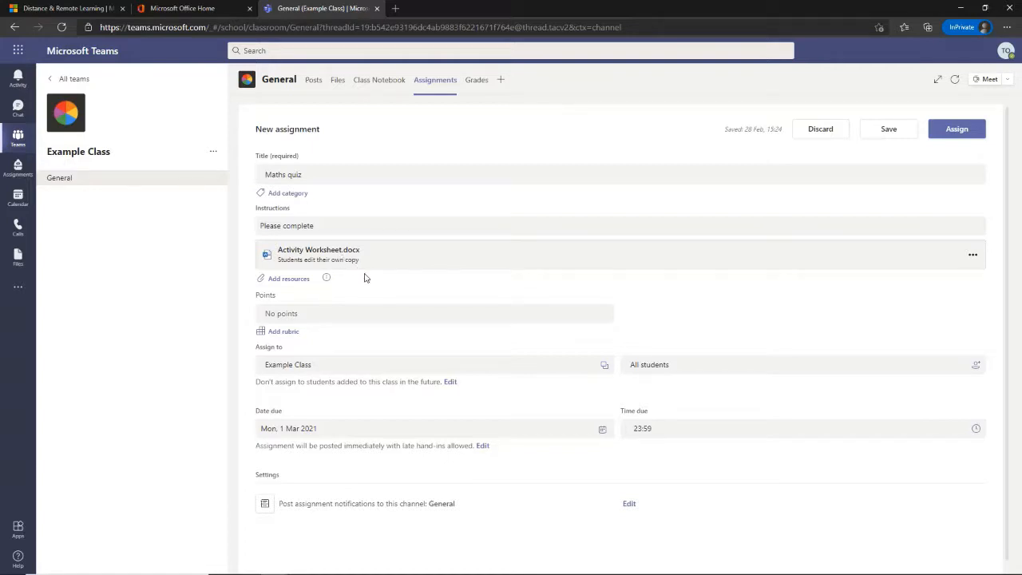
# - Give the Maths quiz 7 points and a due date of Friday 5 March 2021
pyautogui.click(281, 314)
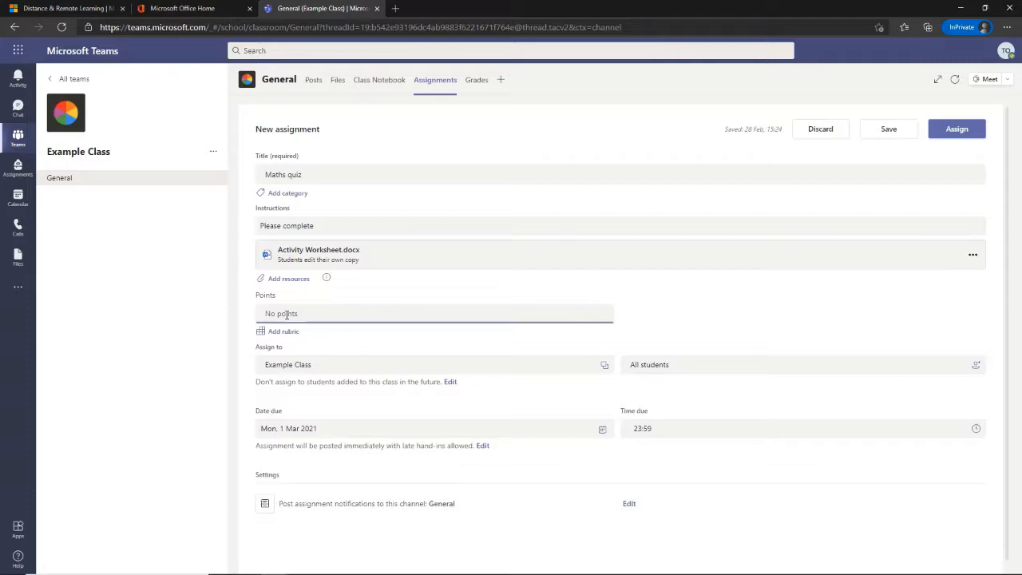
pyautogui.write('7')
pyautogui.click(602, 431)
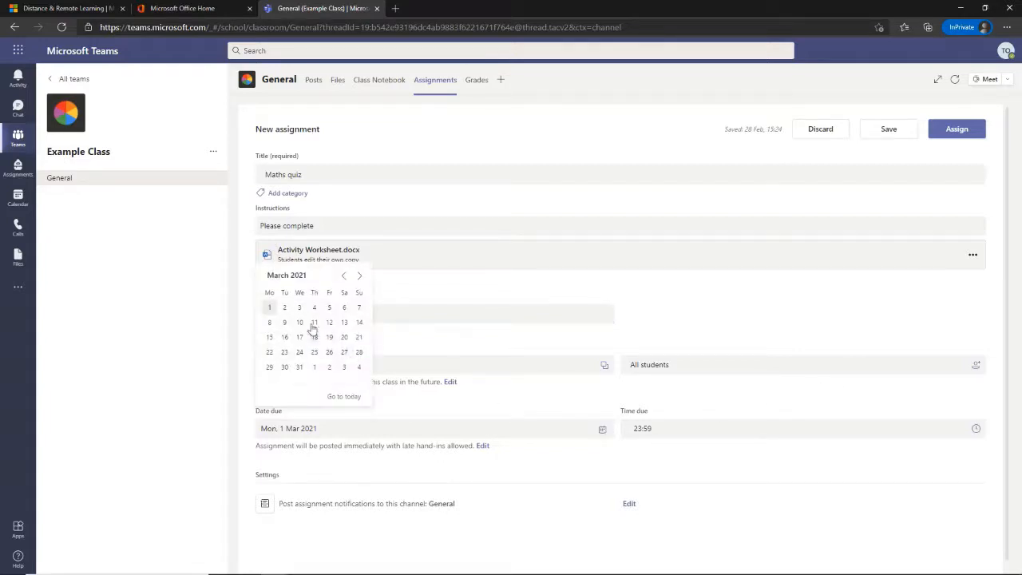
pyautogui.click(329, 307)
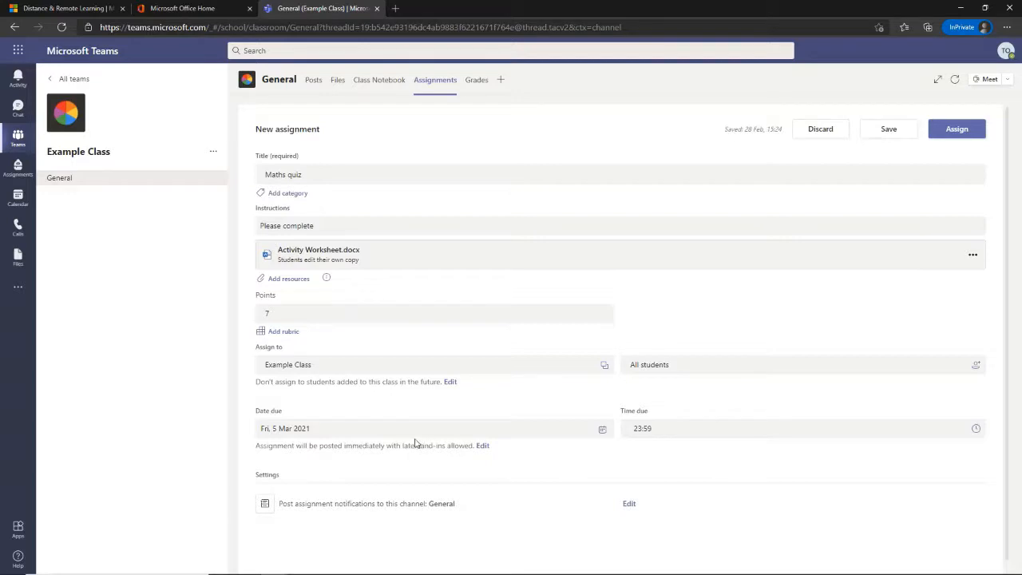
pyautogui.click(484, 448)
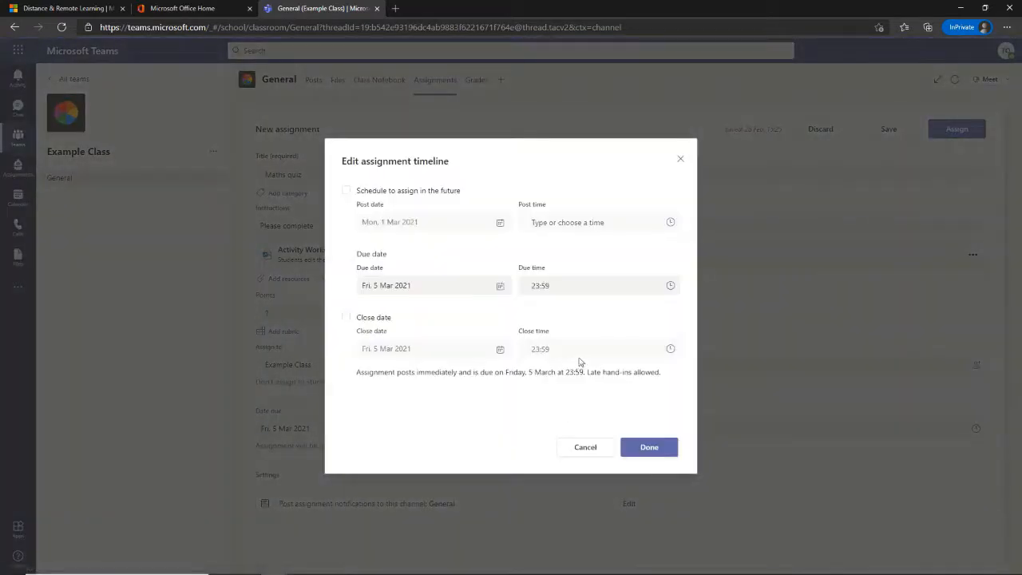
# - Add a close date of Sunday 7 March 2021 for late hand-ins, then assign the Maths quiz
pyautogui.click(344, 318)
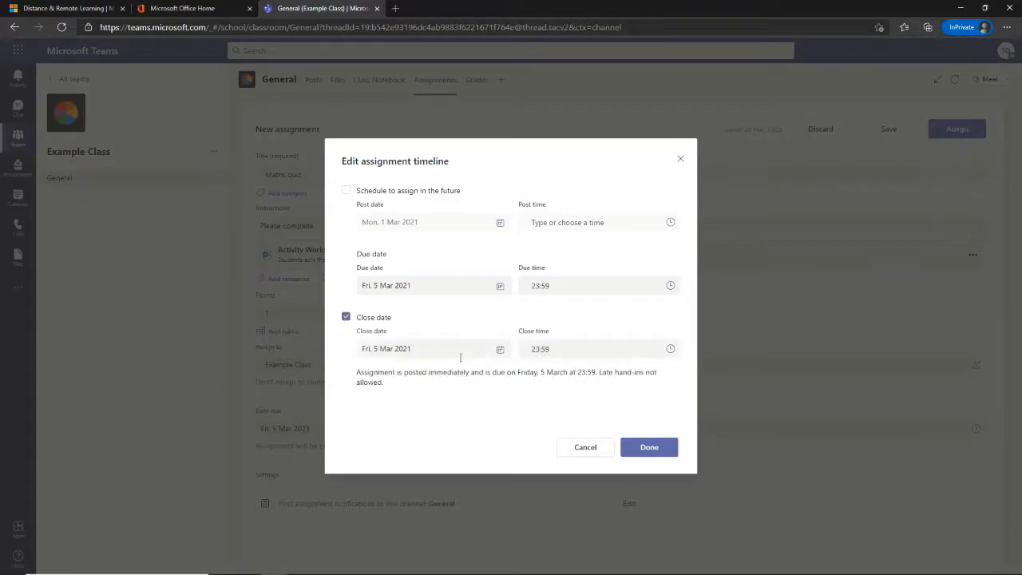
pyautogui.click(500, 351)
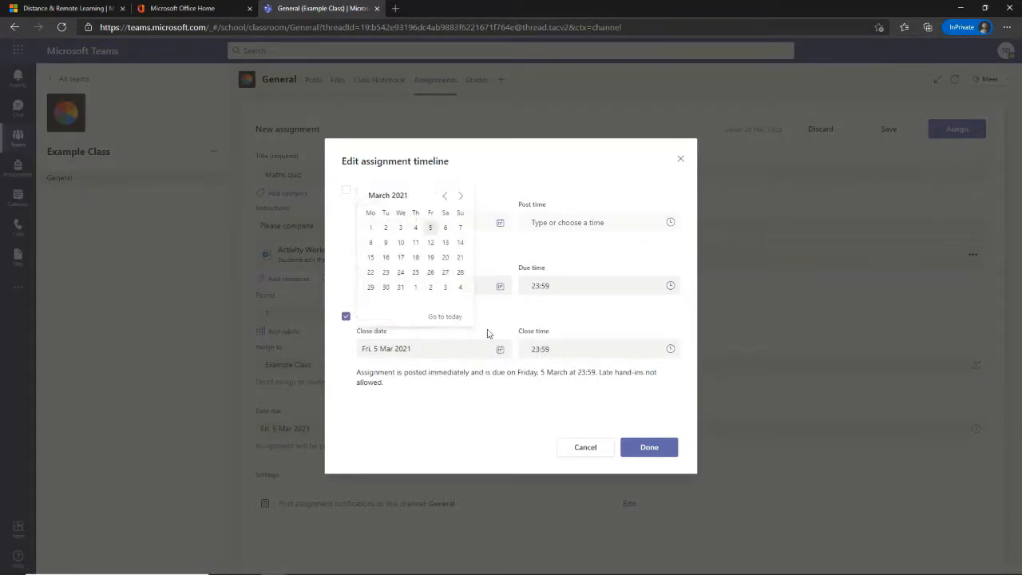
pyautogui.click(461, 228)
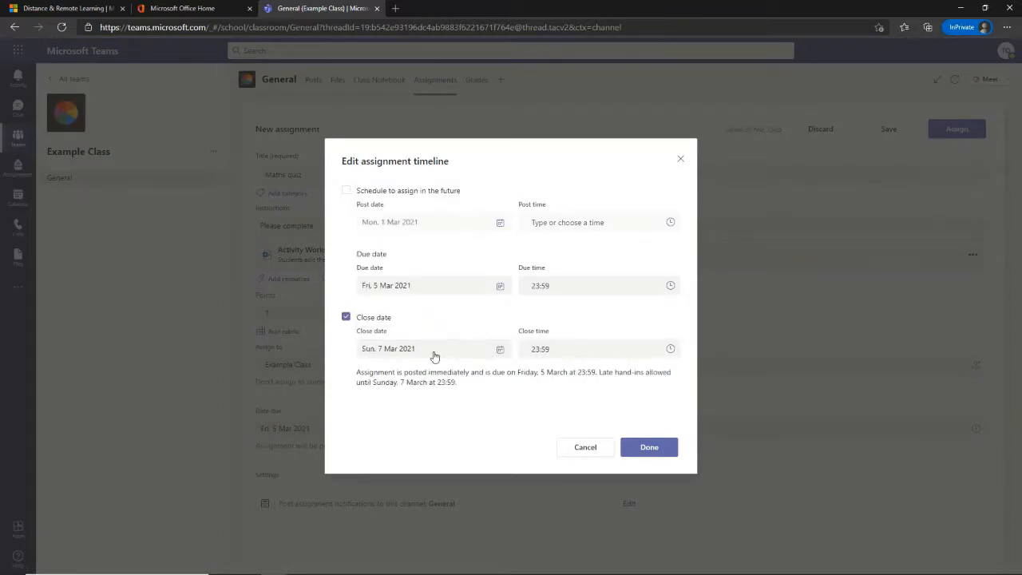
pyautogui.click(649, 447)
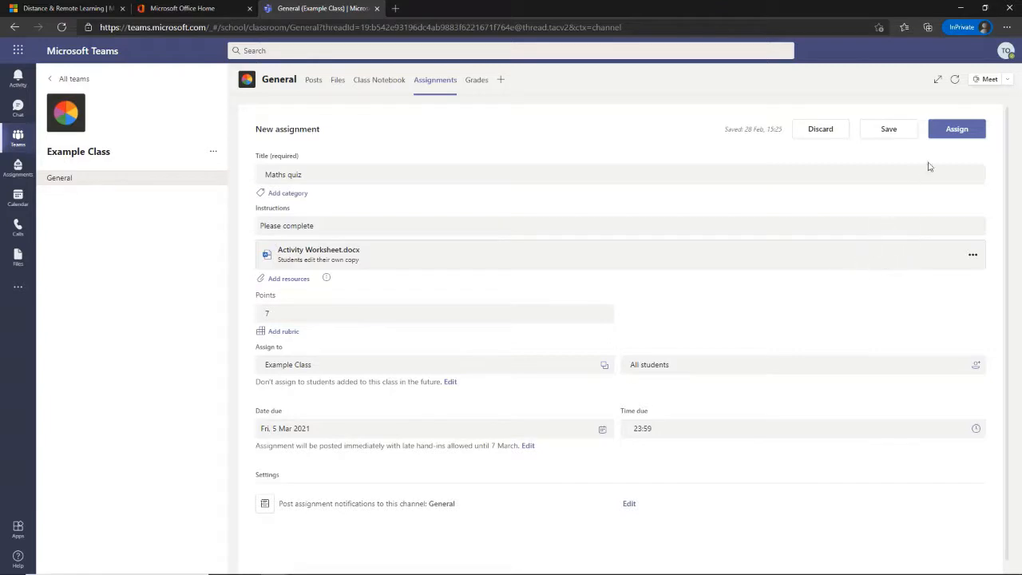
pyautogui.click(973, 131)
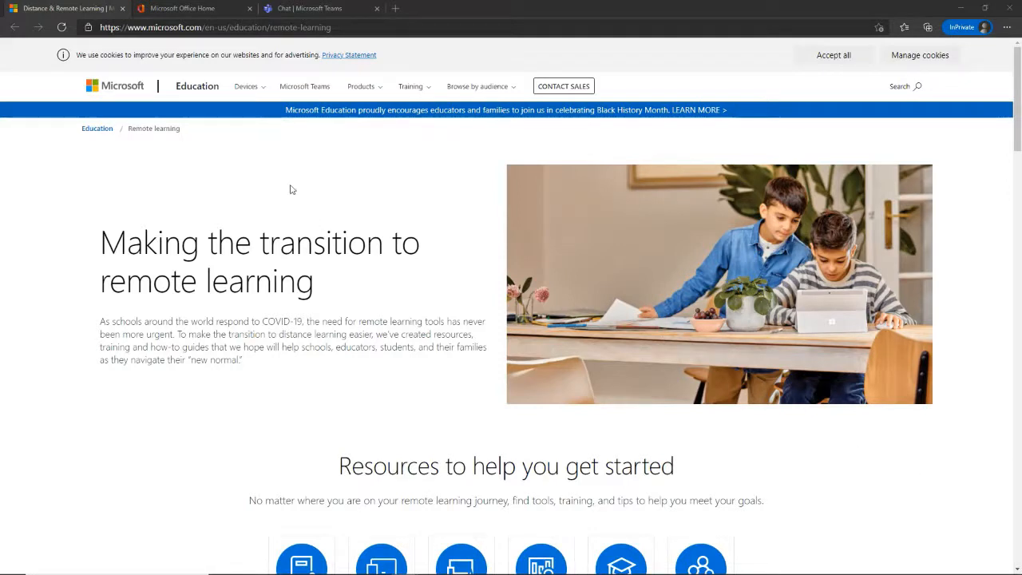
# - Check the signed-in student account from the Office Home avatar, then return to Teams
pyautogui.click(190, 13)
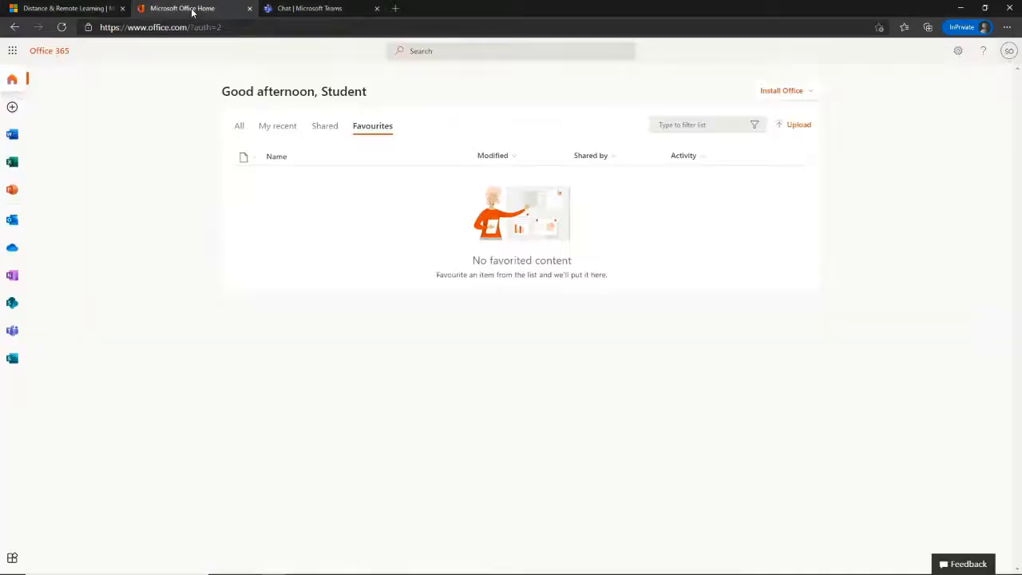
pyautogui.click(1009, 50)
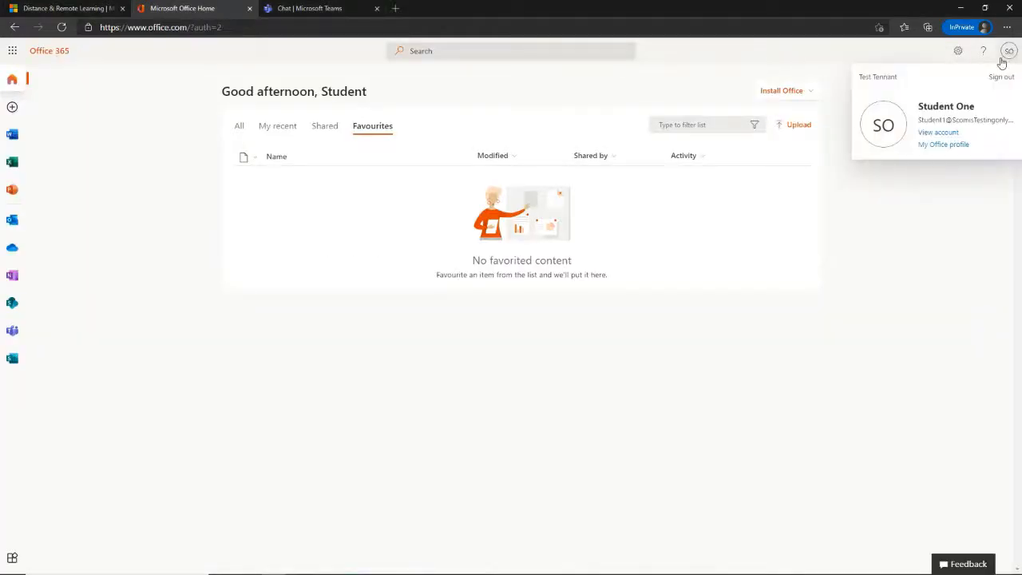
pyautogui.click(952, 256)
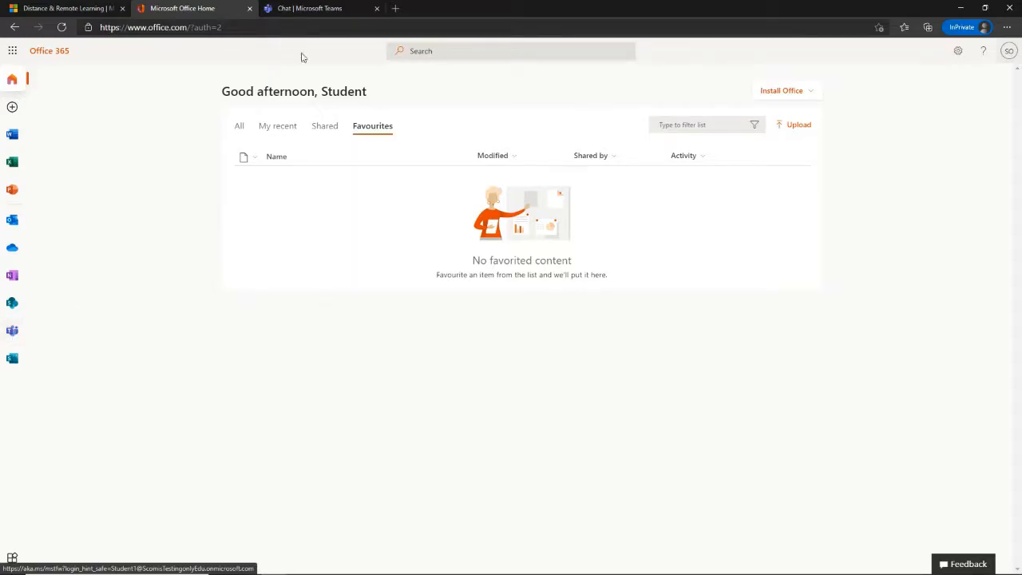
pyautogui.click(308, 11)
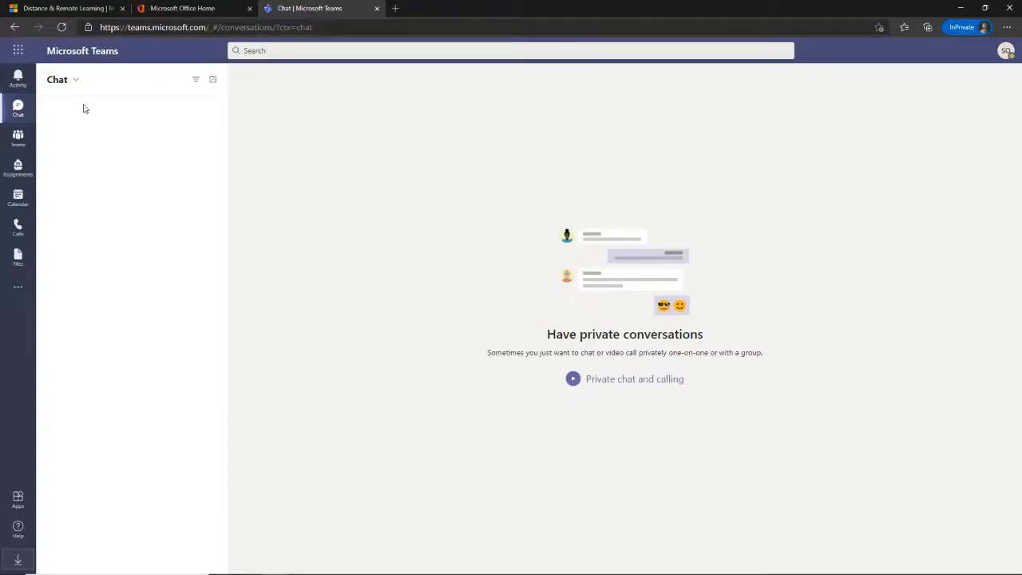
# - Check the student's Assignments list, then open Example Class's General channel with the Maths quiz post
pyautogui.click(19, 169)
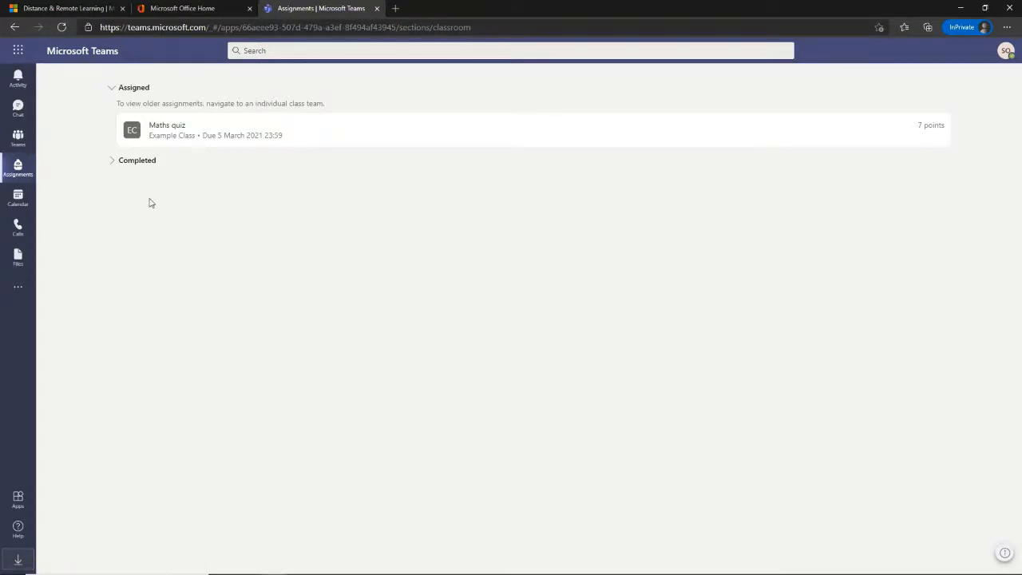
pyautogui.click(17, 139)
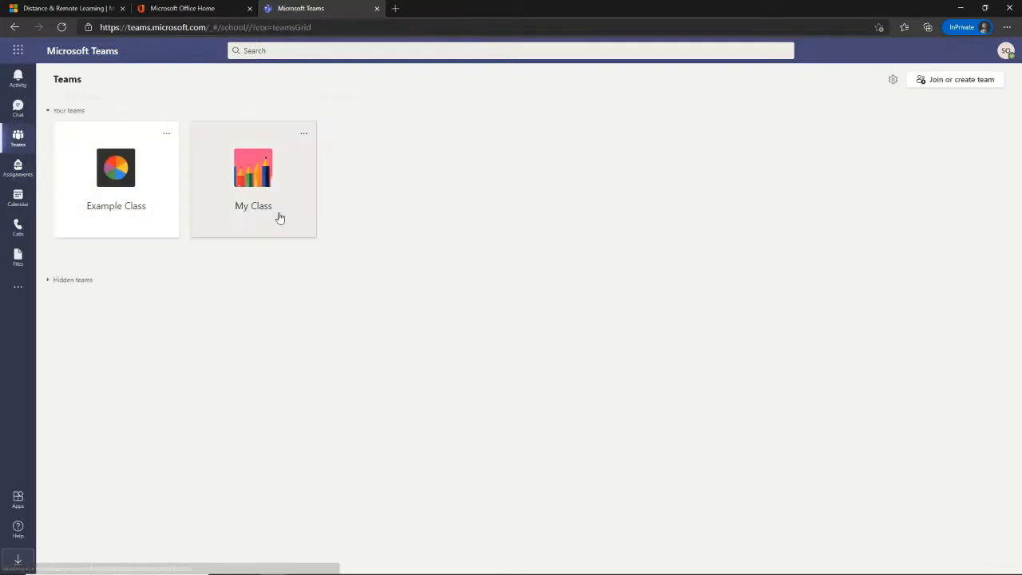
pyautogui.click(160, 178)
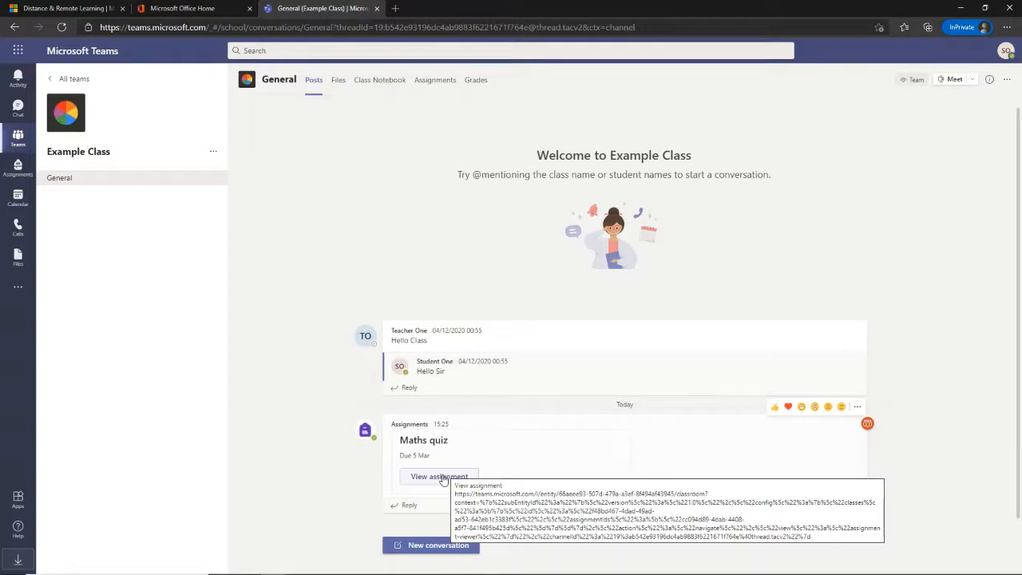
# - Open the Maths quiz from Example Class's Assignments tab, showing 7 points and the worksheet
pyautogui.click(435, 82)
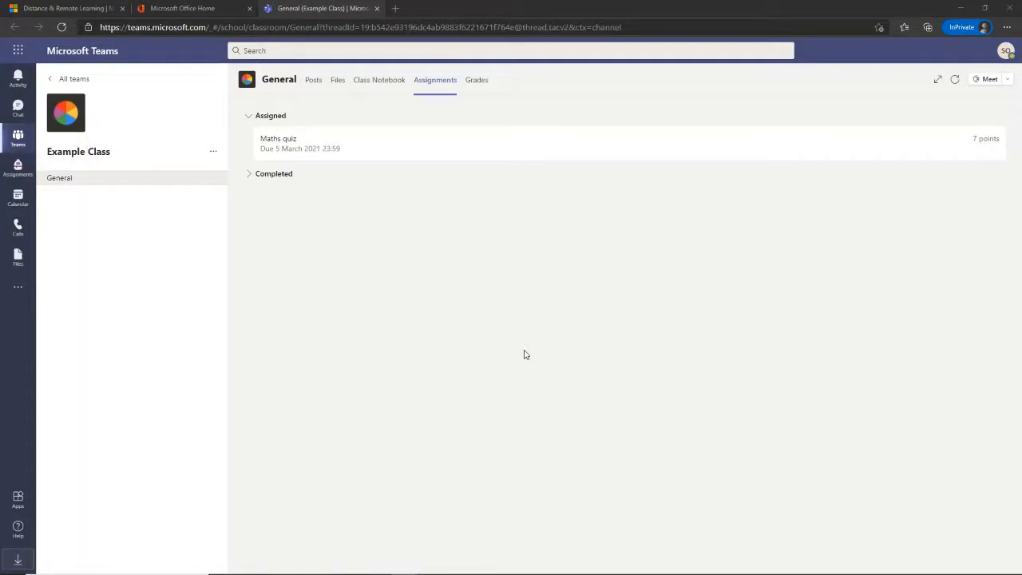
pyautogui.click(381, 141)
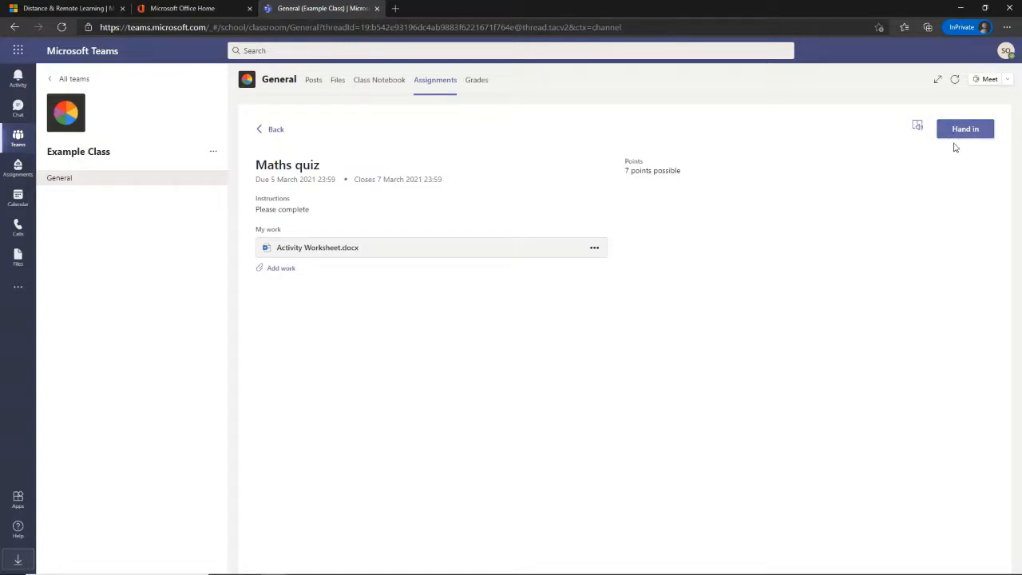
# - Open Activity Worksheet.docx and enter the first four answers: 17, 9, 24, Too many cats
pyautogui.click(340, 252)
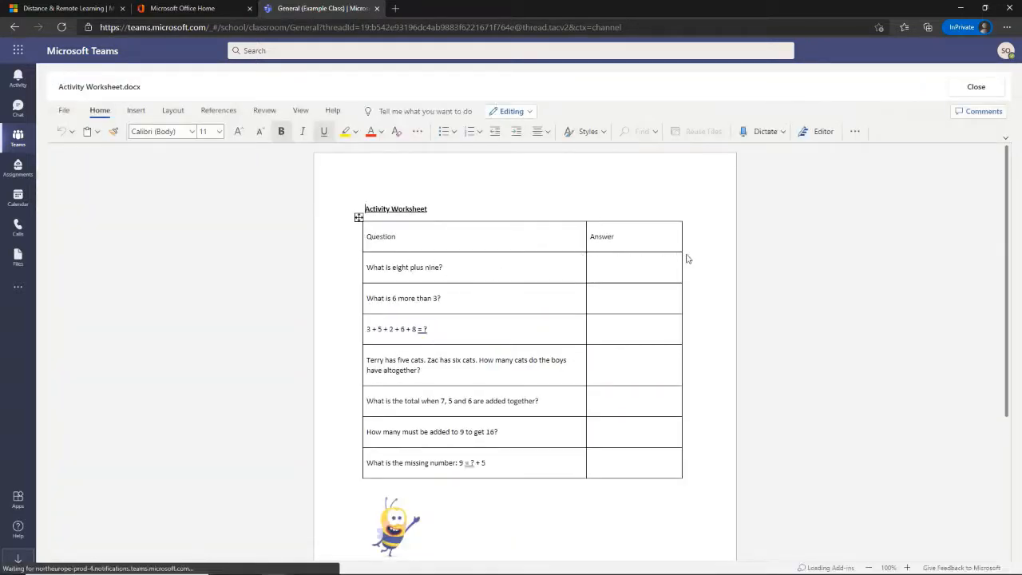
pyautogui.click(636, 263)
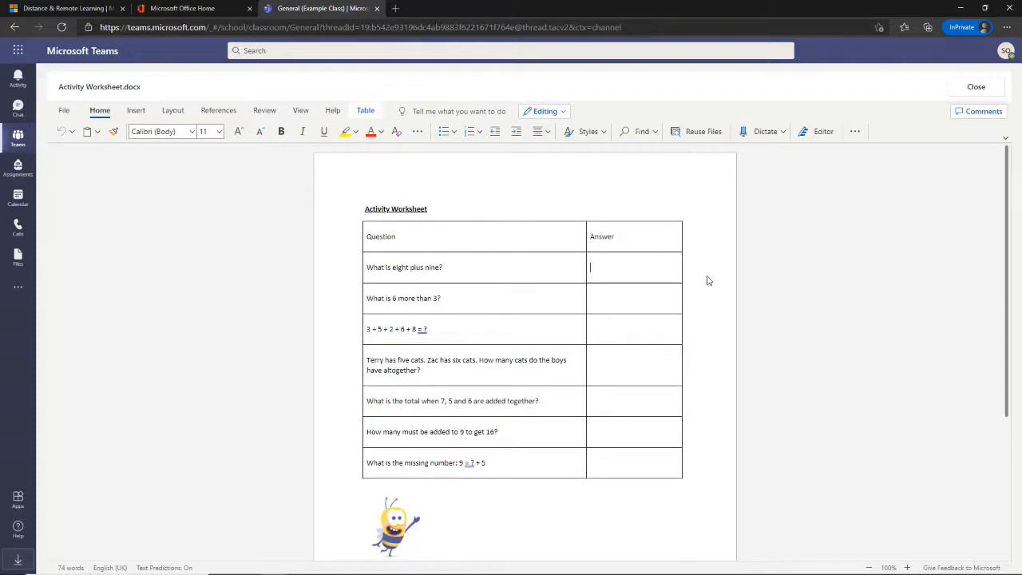
pyautogui.write('17')
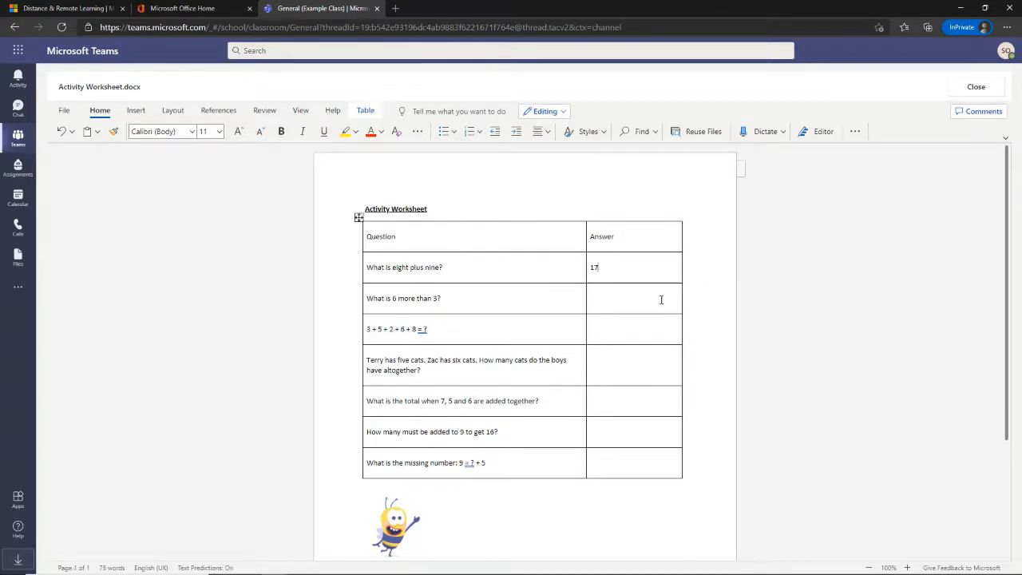
pyautogui.click(621, 299)
pyautogui.write('9')
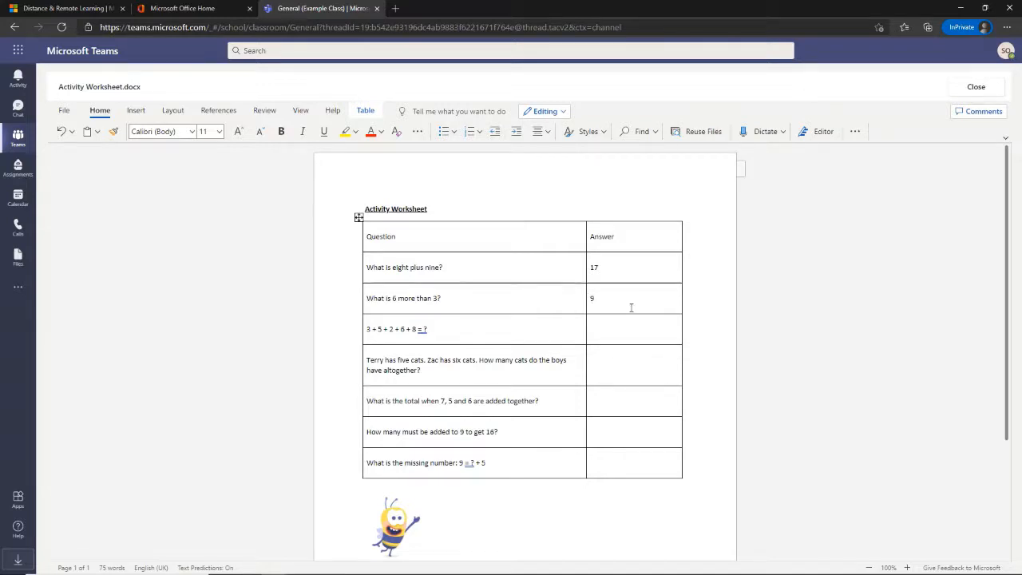
pyautogui.click(640, 327)
pyautogui.write('24')
pyautogui.click(641, 361)
pyautogui.write('Too many cats')
# - Enter the remaining answers 18, 7 and 4, then close the worksheet
pyautogui.click(632, 405)
pyautogui.write('18')
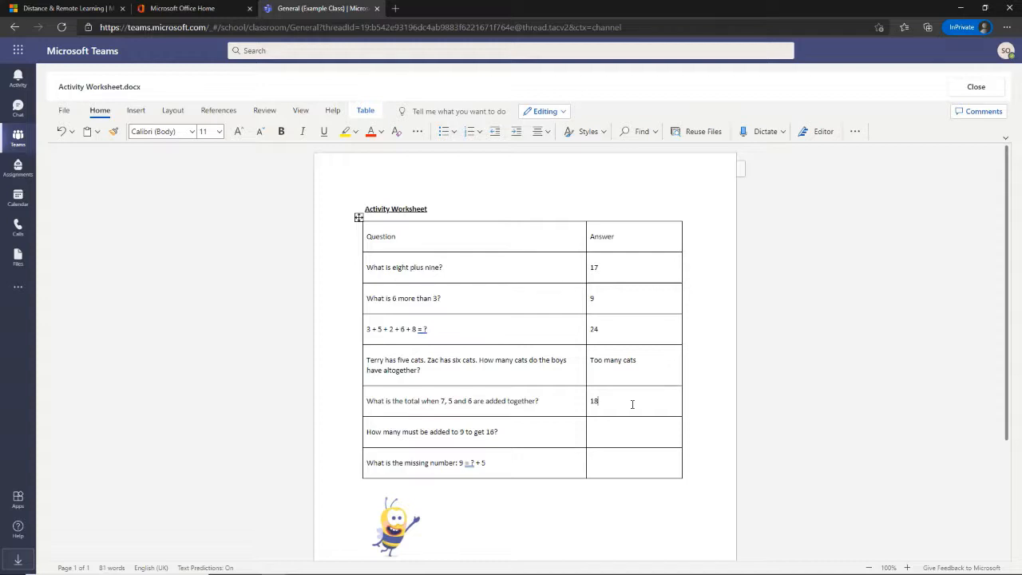
pyautogui.press('Down')
pyautogui.write('7')
pyautogui.click(617, 463)
pyautogui.write('4')
pyautogui.click(987, 94)
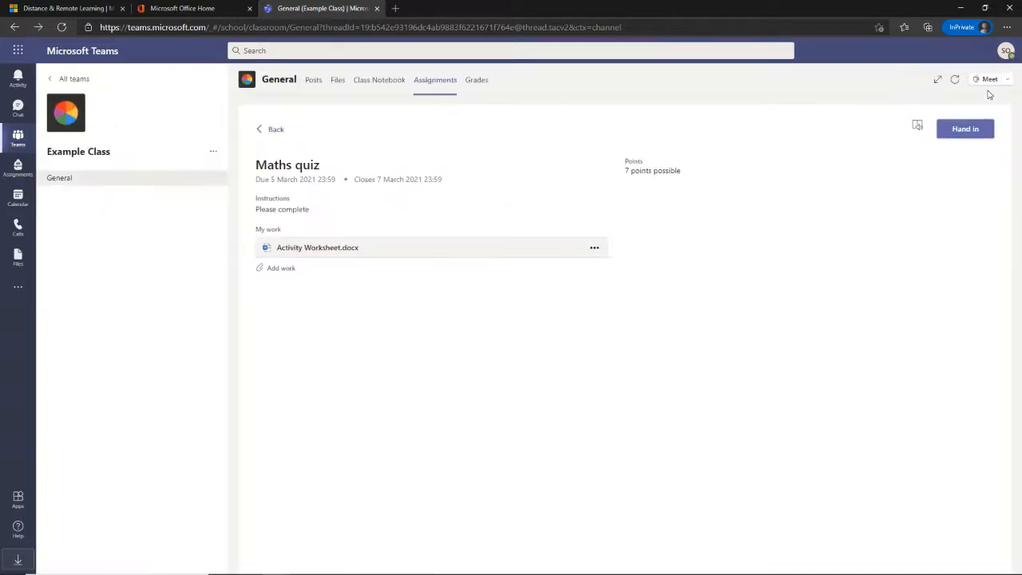
pyautogui.click(347, 250)
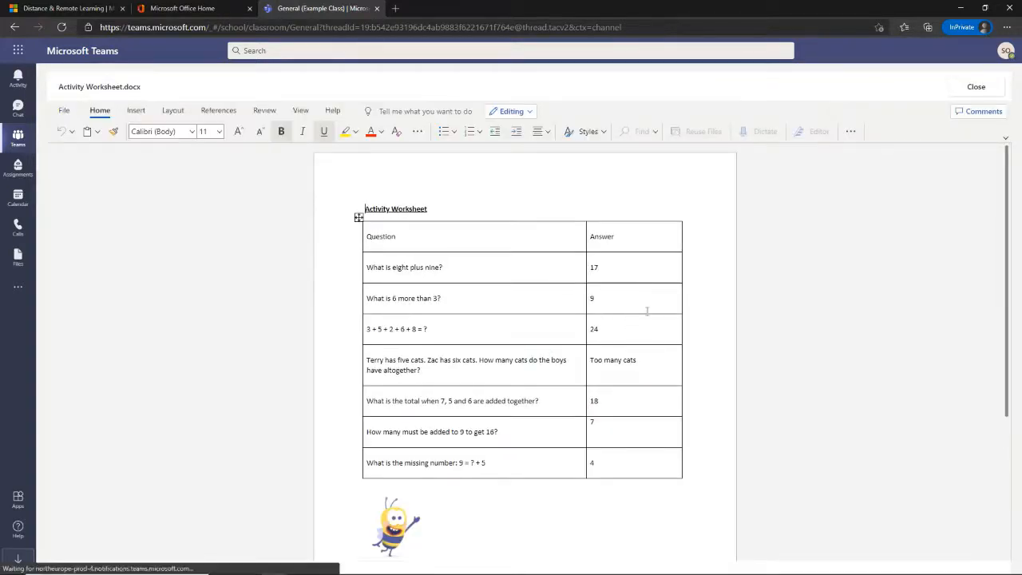
pyautogui.click(972, 93)
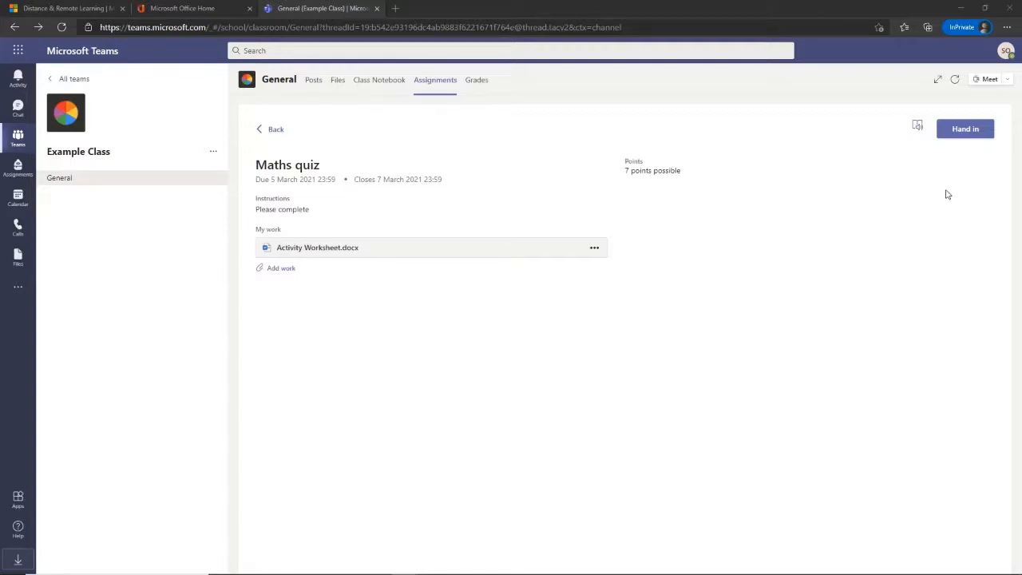
# - Upload Photo_0001 1.jpg from this device as extra work on the Maths quiz
pyautogui.click(284, 271)
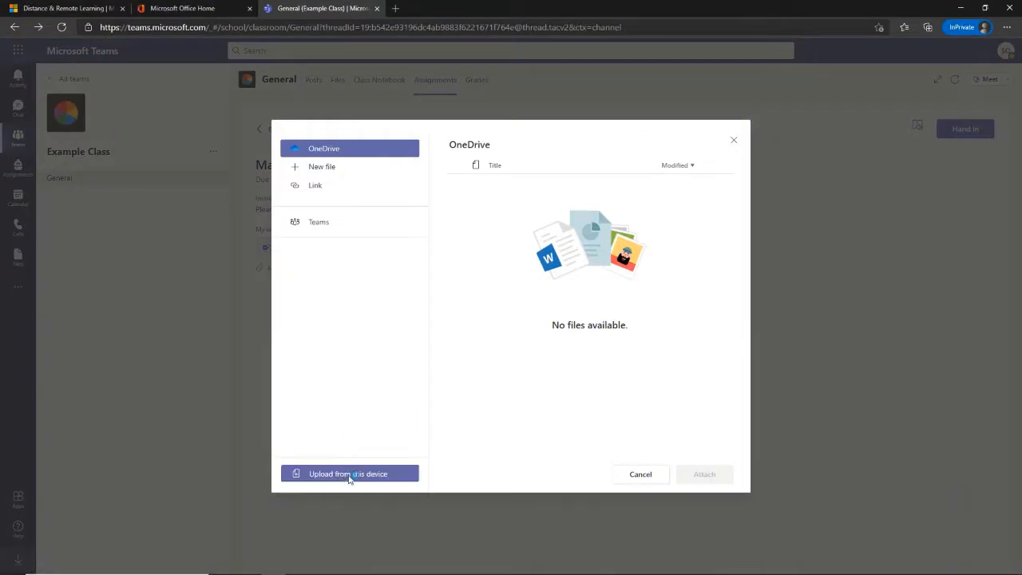
pyautogui.click(349, 474)
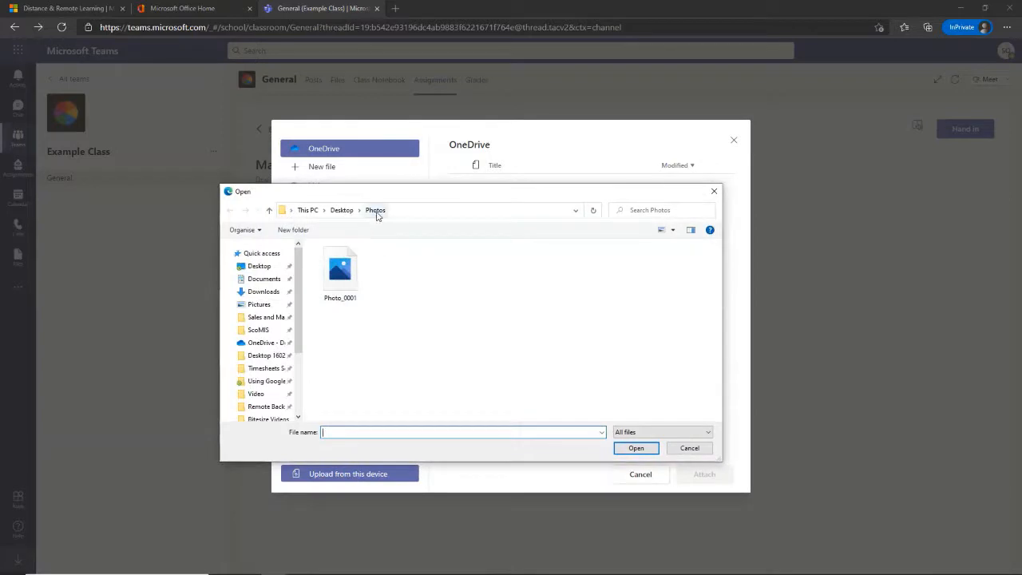
pyautogui.click(345, 289)
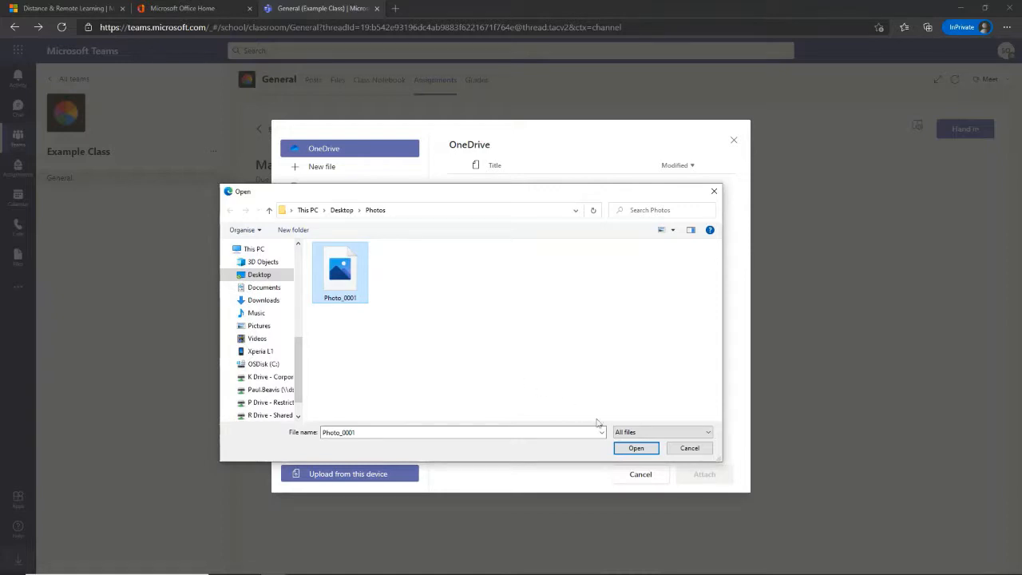
pyautogui.click(628, 452)
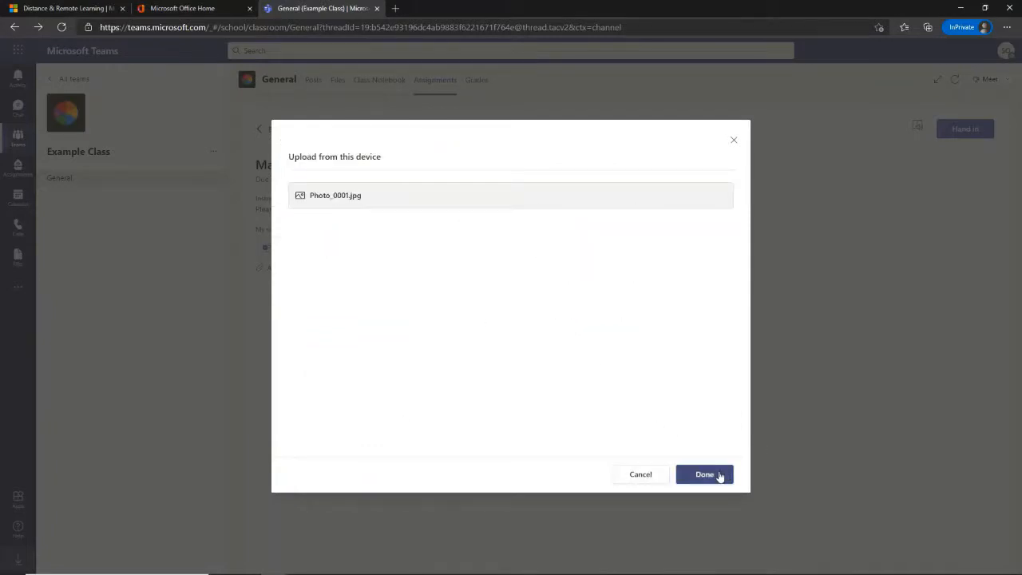
pyautogui.click(719, 478)
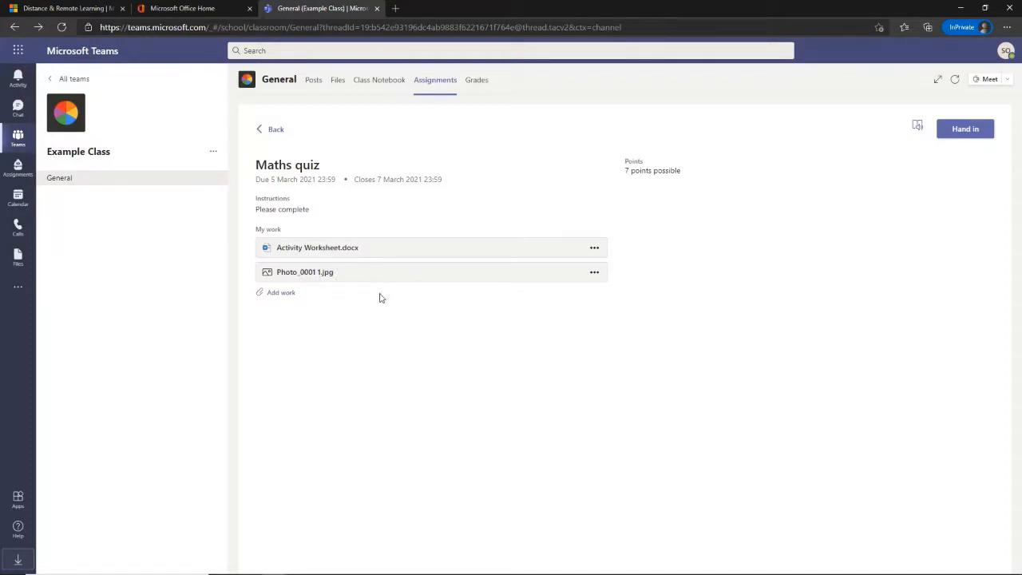
# - Hand in the Maths quiz and check Example Class's Grades tab, showing it out of 7
pyautogui.click(973, 138)
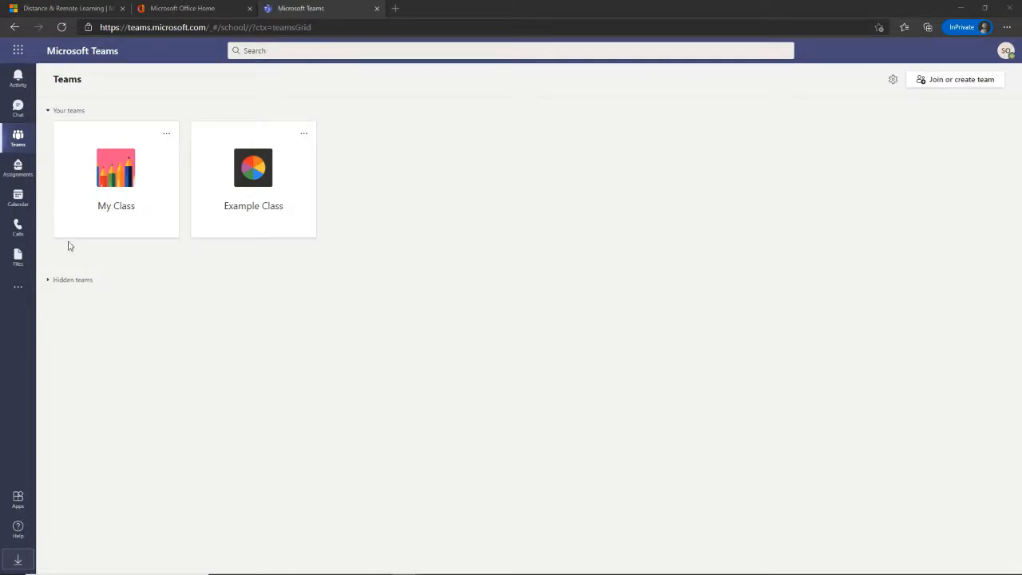
pyautogui.click(18, 169)
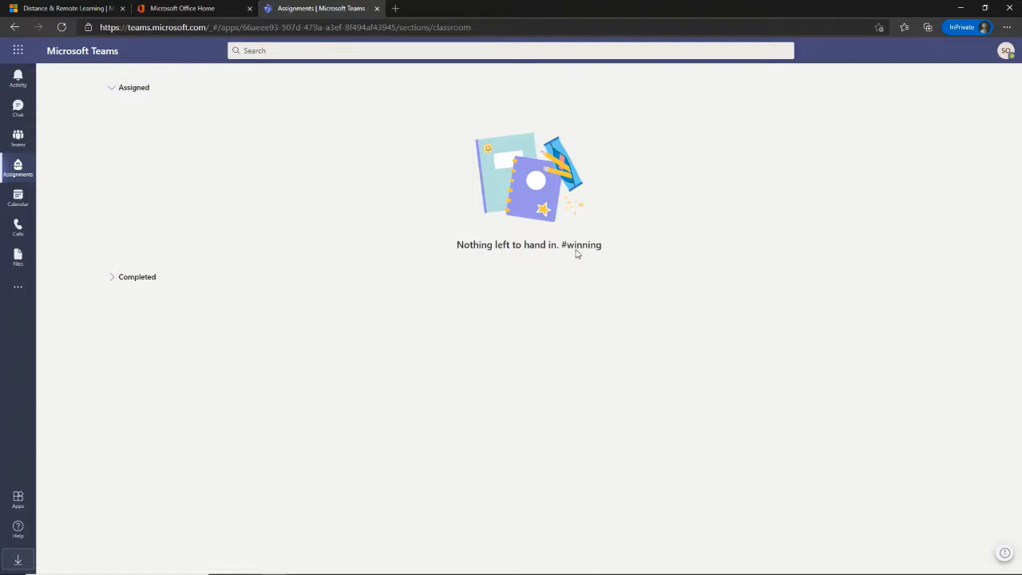
pyautogui.click(19, 139)
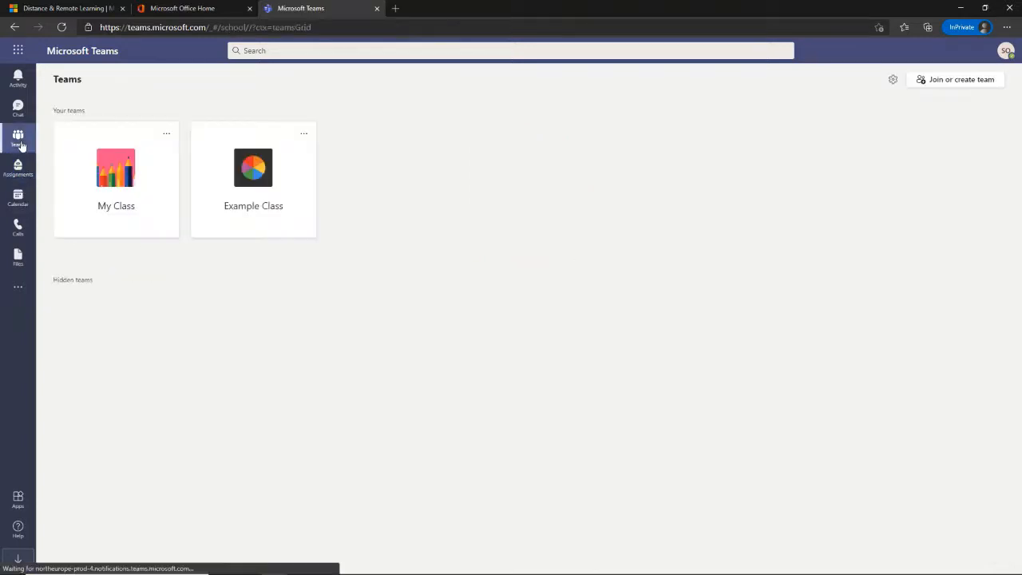
pyautogui.click(286, 165)
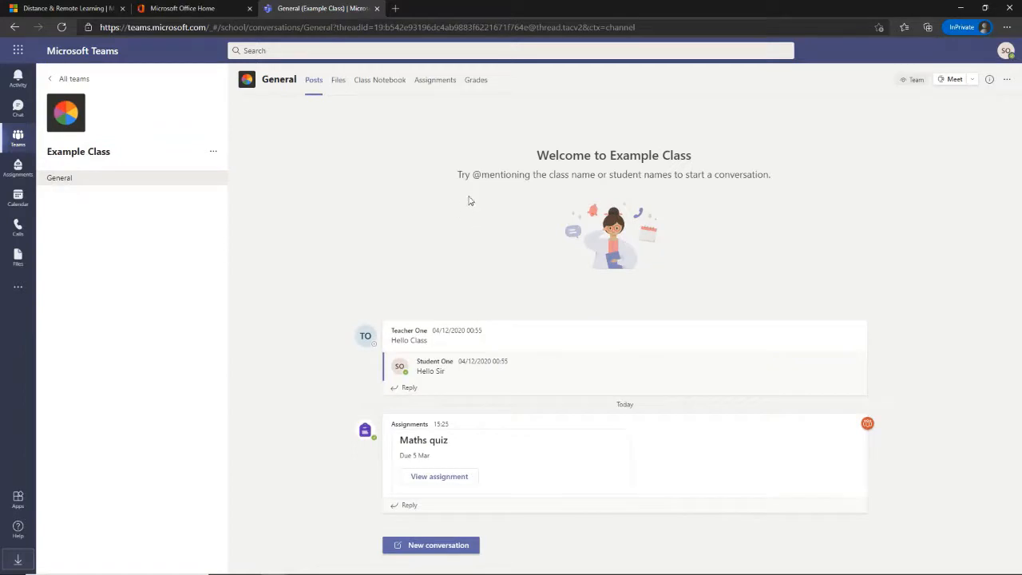
pyautogui.click(441, 79)
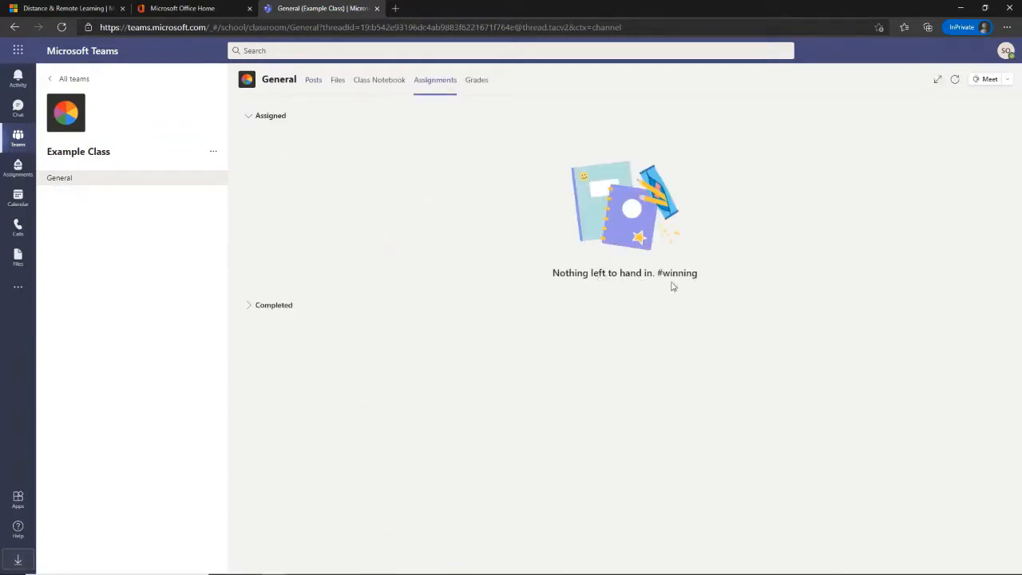
pyautogui.click(482, 85)
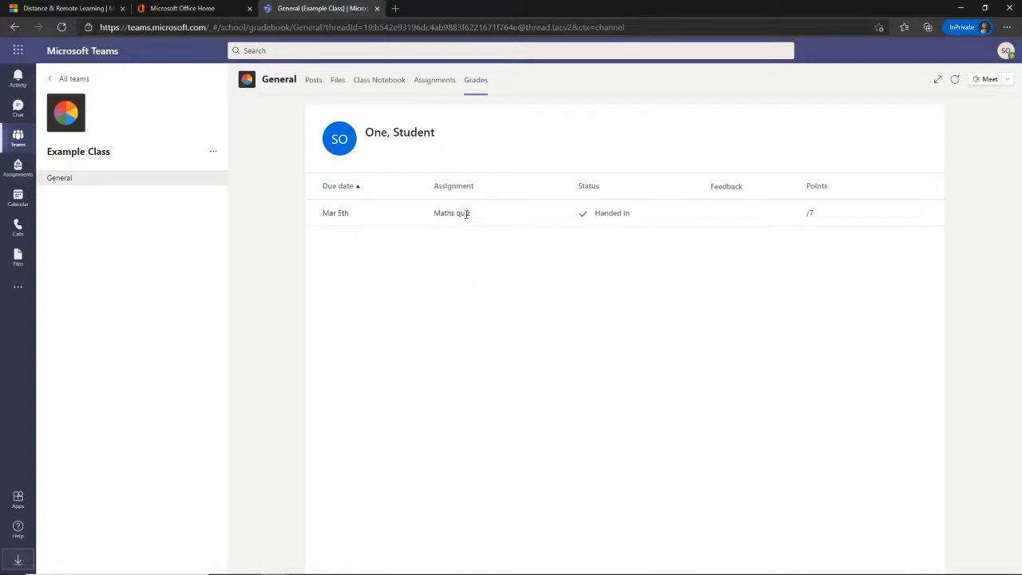
pyautogui.click(610, 221)
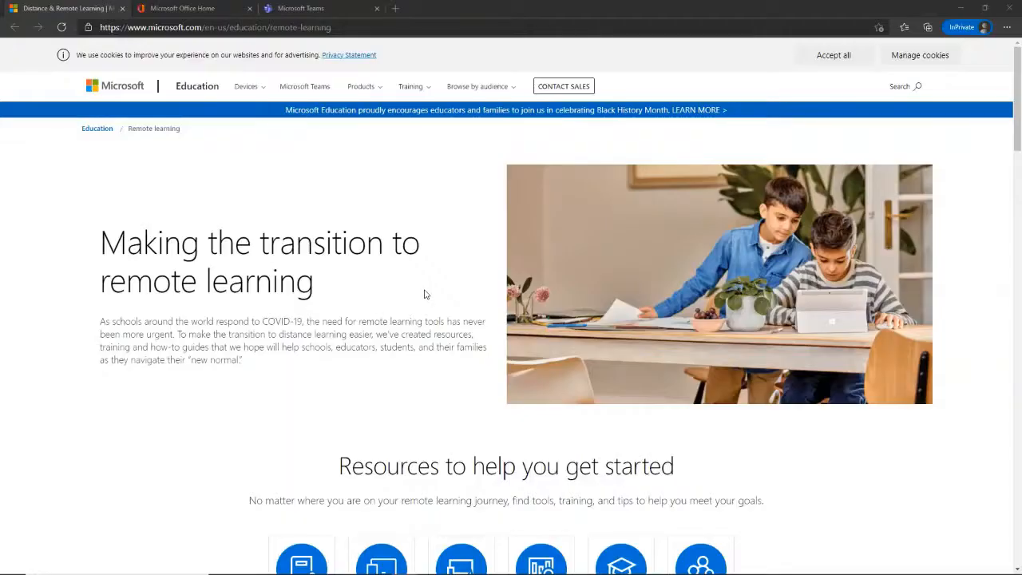
# - Switch from the remote learning page to the Microsoft Office Home tab
pyautogui.click(223, 11)
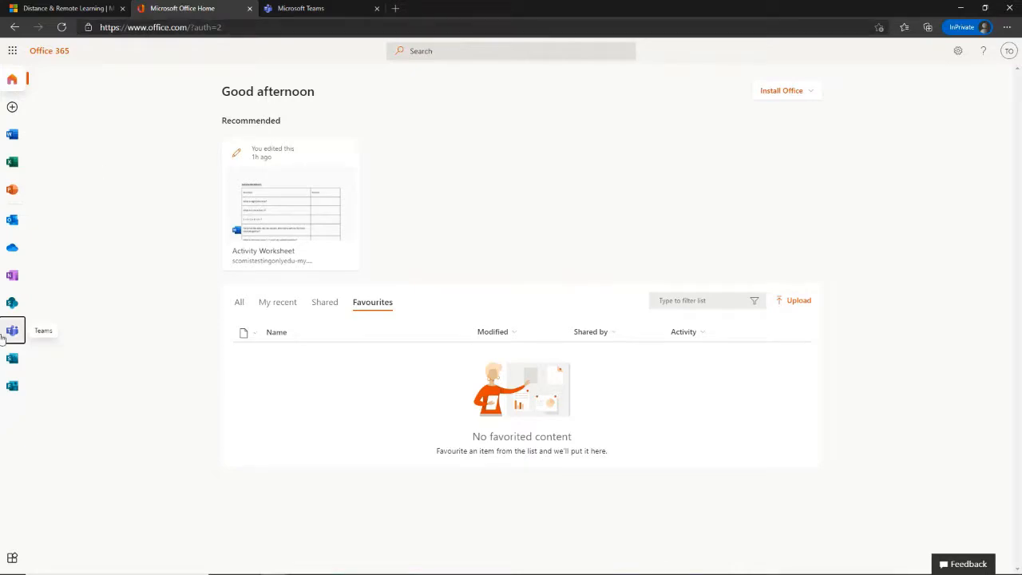
# - As the teacher, open Example Class's Assignments tab showing Maths quiz at 1/2 handed in
pyautogui.click(285, 8)
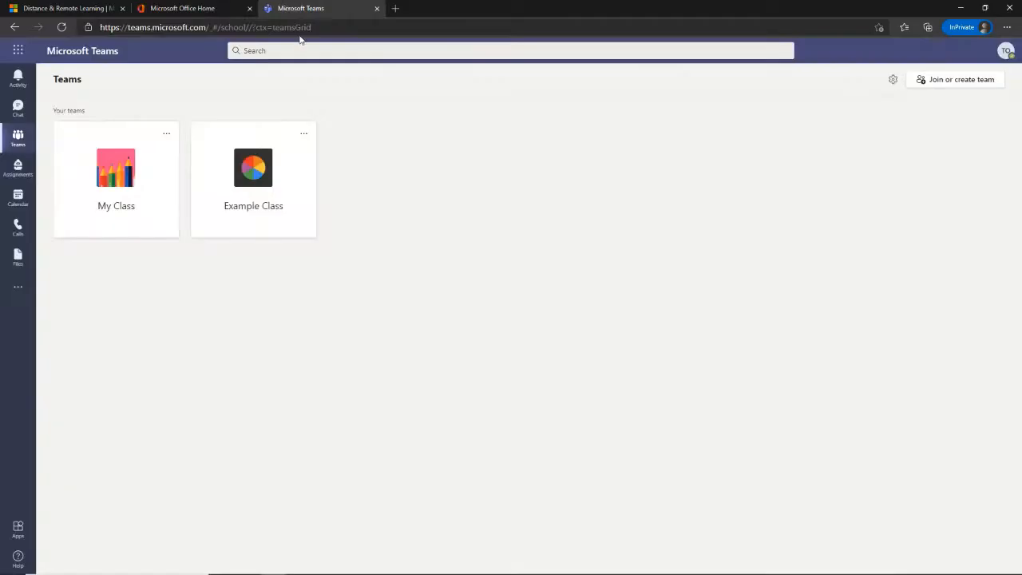
pyautogui.click(253, 168)
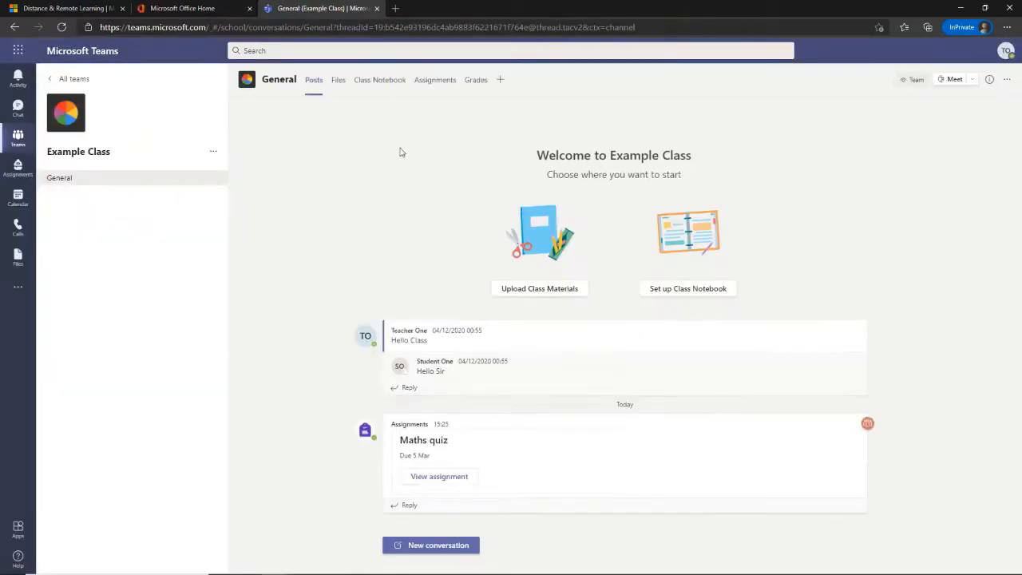
pyautogui.click(429, 80)
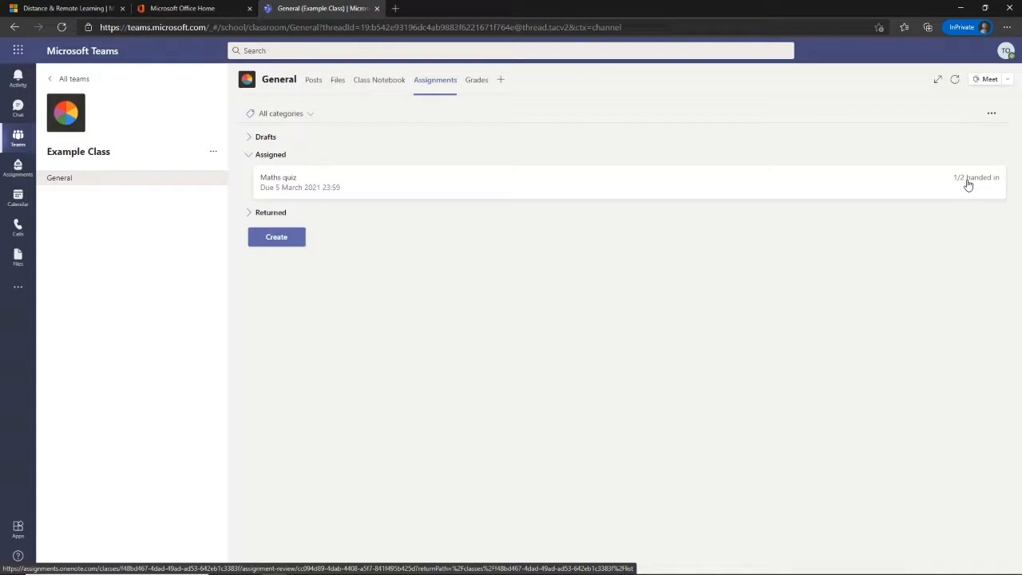
# - Open the Maths quiz submissions and view the first student's handed-in Activity Worksheet
pyautogui.click(883, 187)
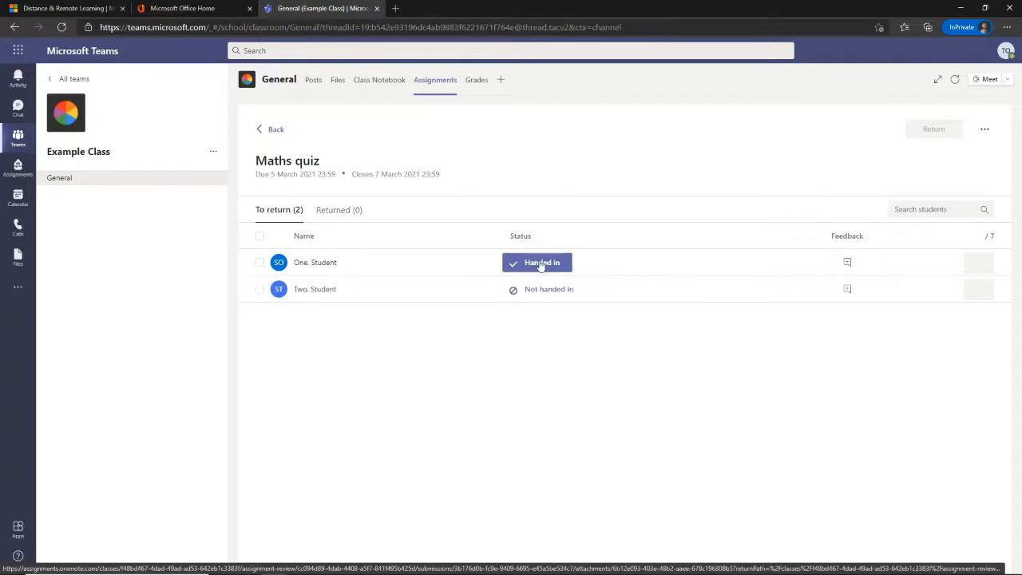
pyautogui.click(541, 263)
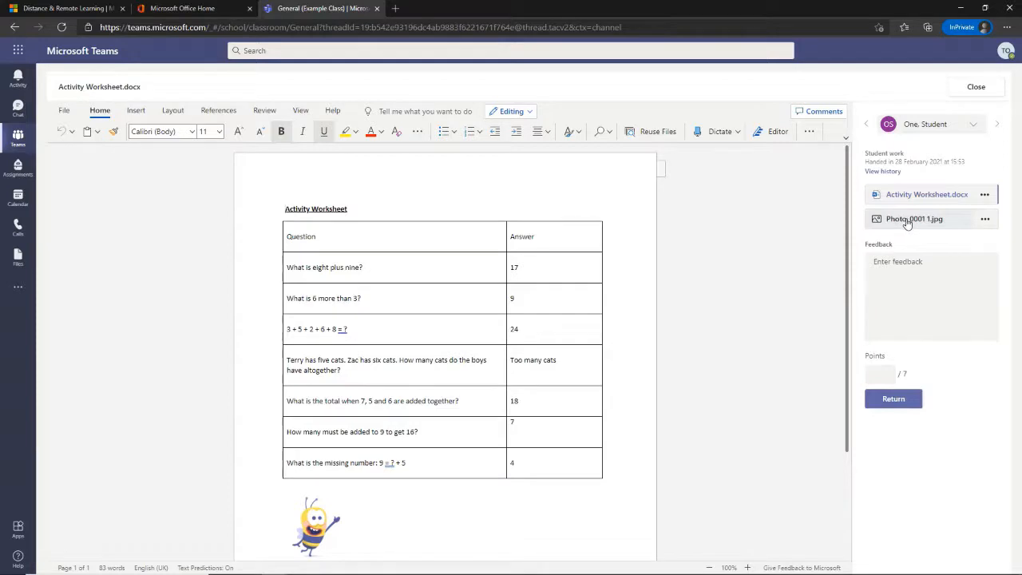
# - Grade the first student's Activity Worksheet 6/7 with 'Well done! You can never have too many cats!' and return it
pyautogui.click(907, 220)
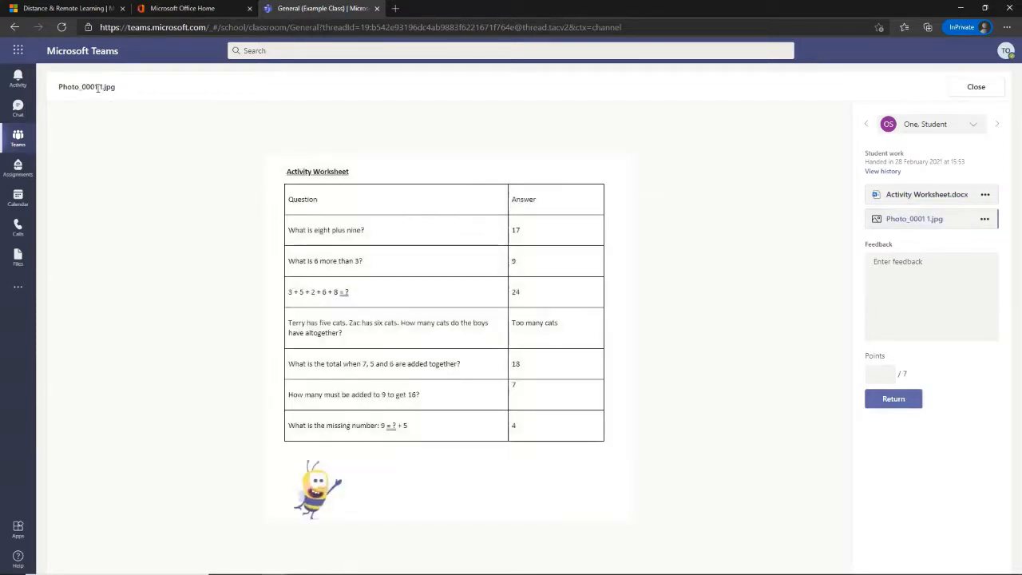
pyautogui.click(910, 201)
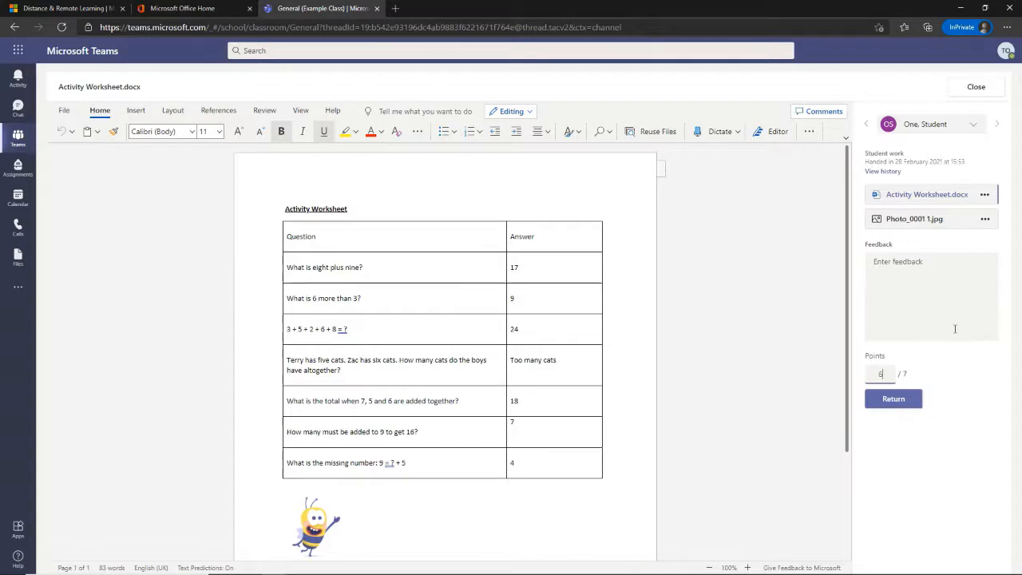
pyautogui.click(924, 261)
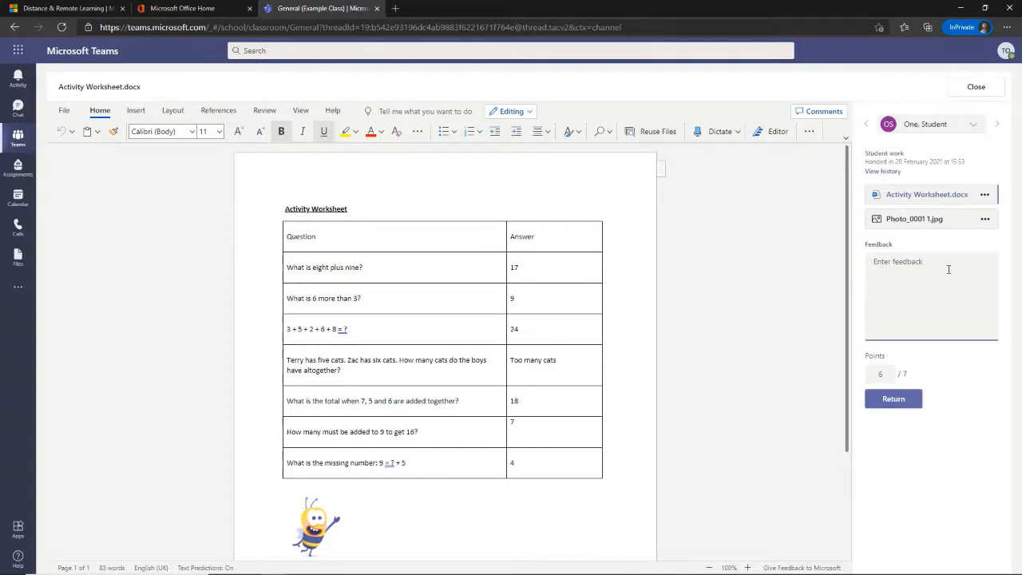
pyautogui.write('Well done! Yo')
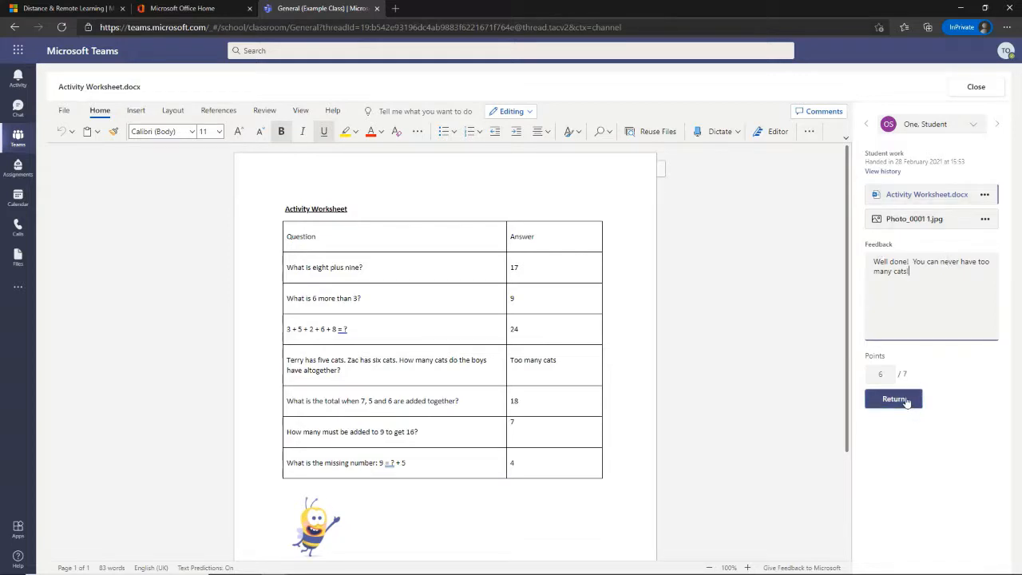
pyautogui.click(892, 398)
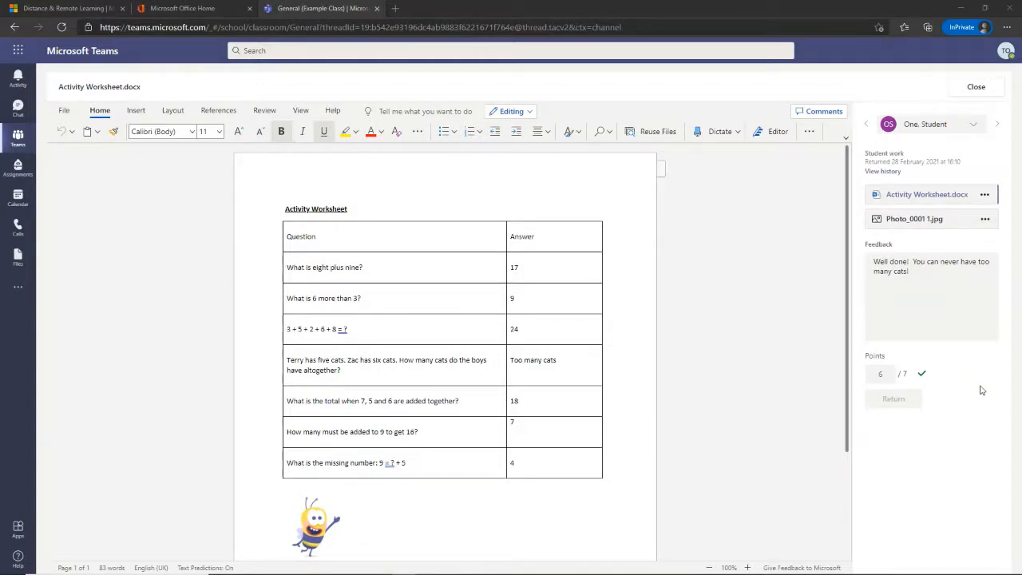
# - Leave the worksheet and check the Maths quiz submissions still to be returned
pyautogui.click(972, 125)
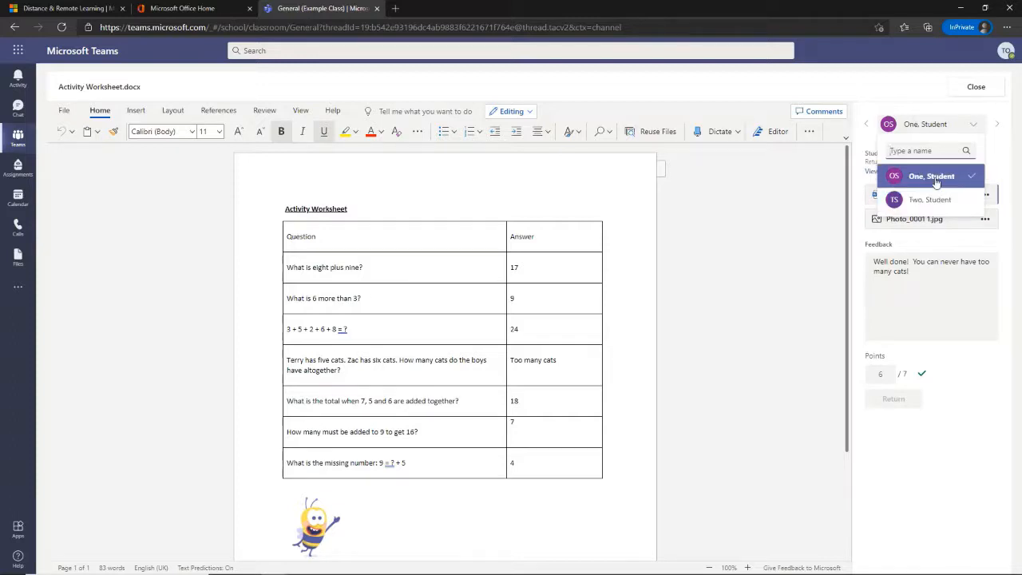
pyautogui.click(918, 80)
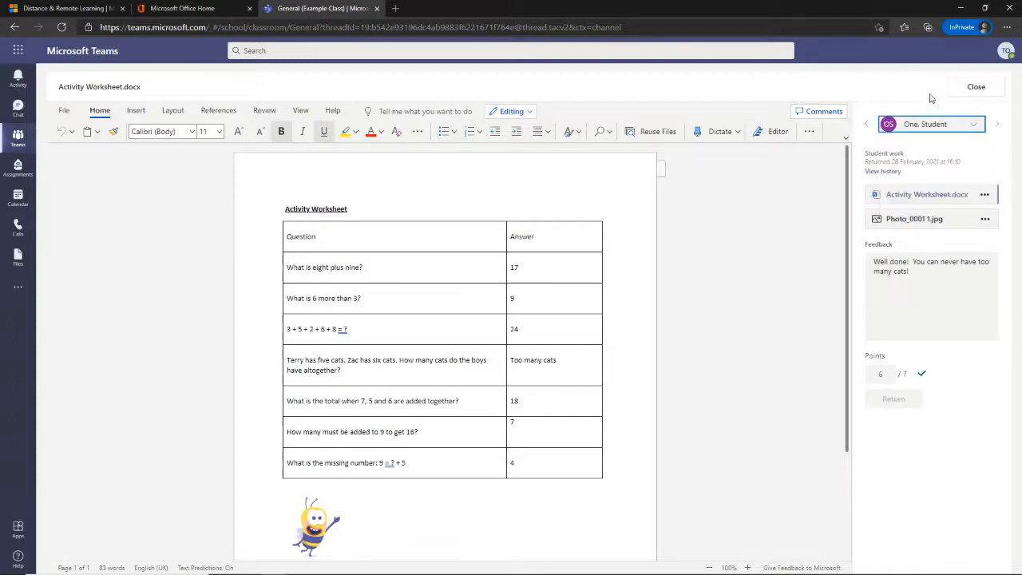
pyautogui.click(975, 88)
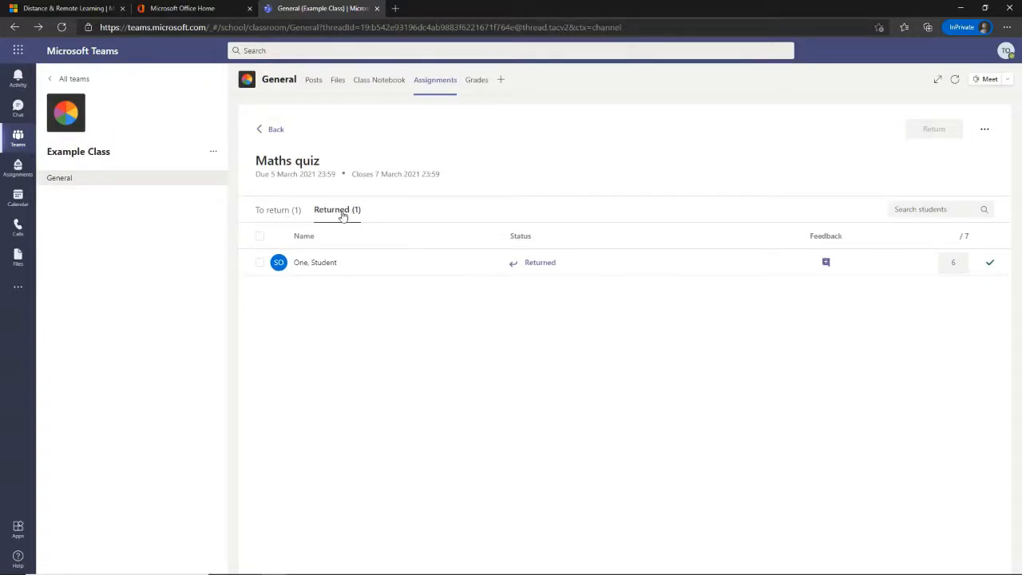
pyautogui.click(281, 211)
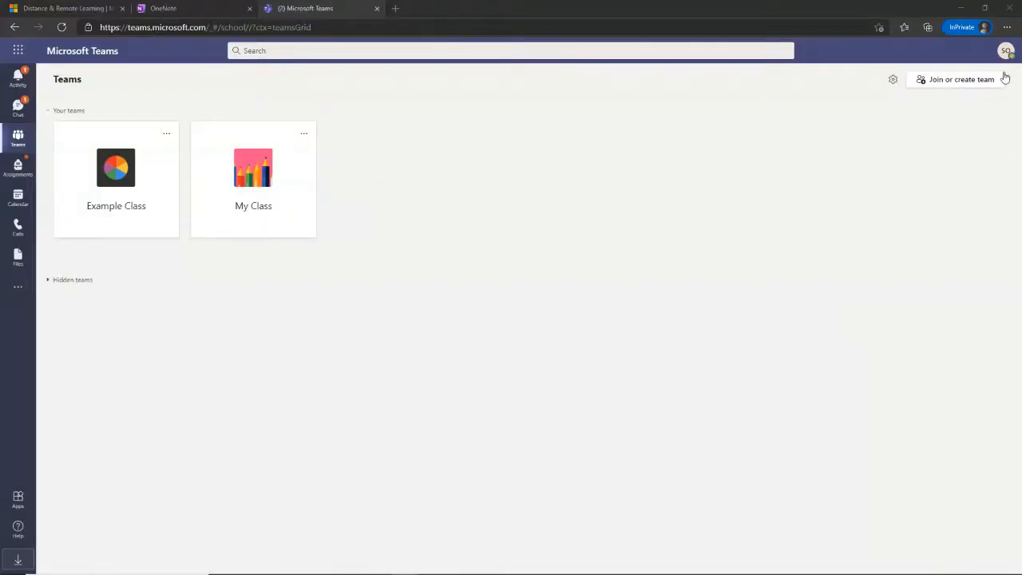
# - As the first student, view the Maths quiz 'Assignment returned' notification in the Activity feed
pyautogui.click(1006, 53)
pyautogui.moveTo(864, 113)
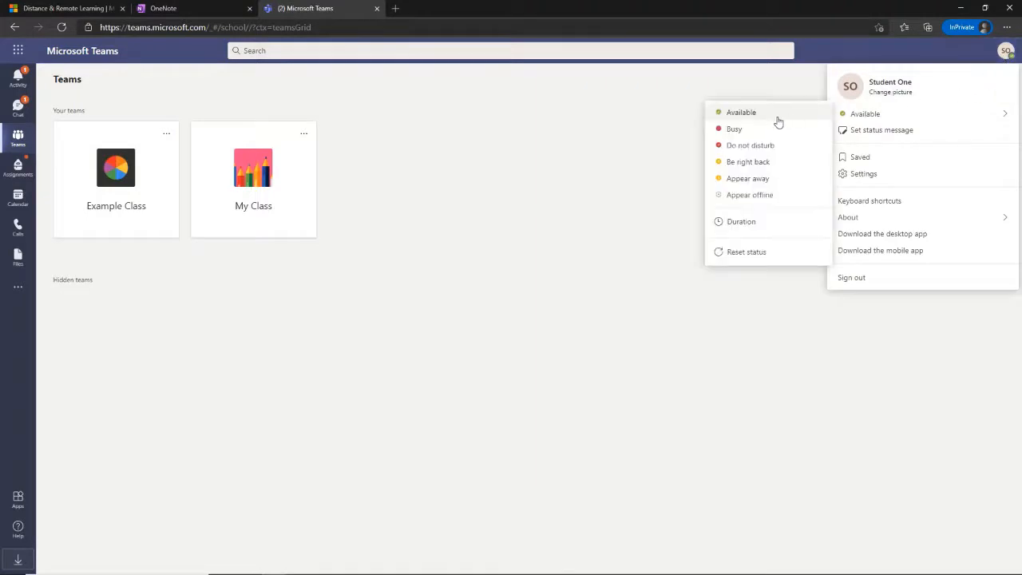
pyautogui.click(685, 119)
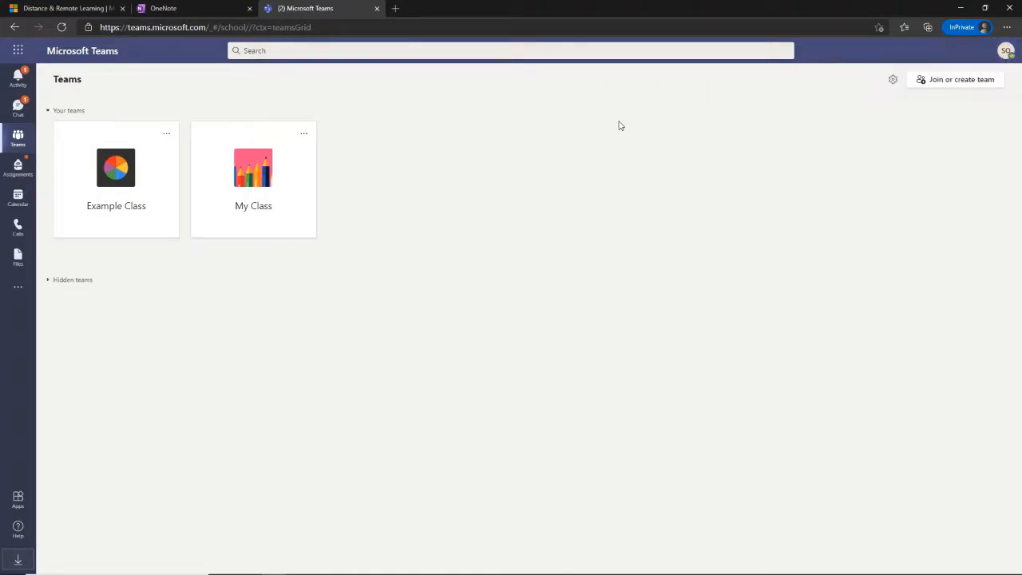
pyautogui.click(18, 80)
pyautogui.click(109, 117)
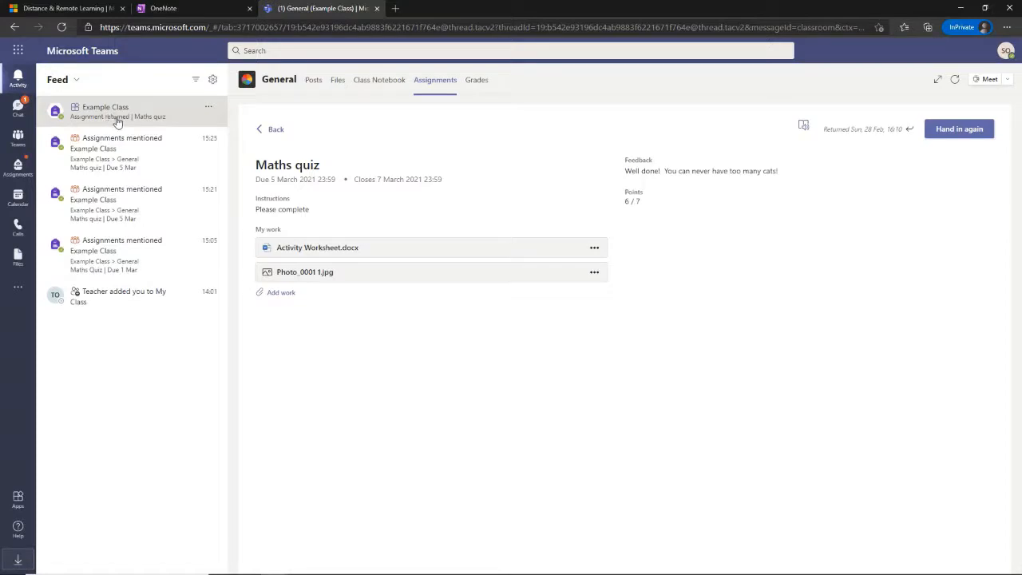
# - Check the returned-assignment chat message, then go to the Example Class team
pyautogui.click(18, 108)
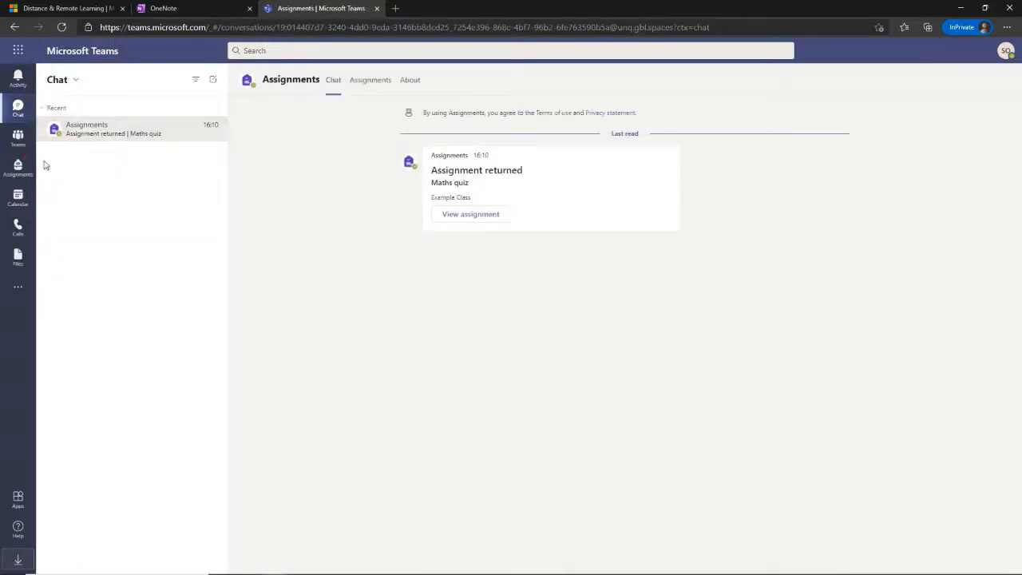
pyautogui.click(17, 137)
pyautogui.click(150, 186)
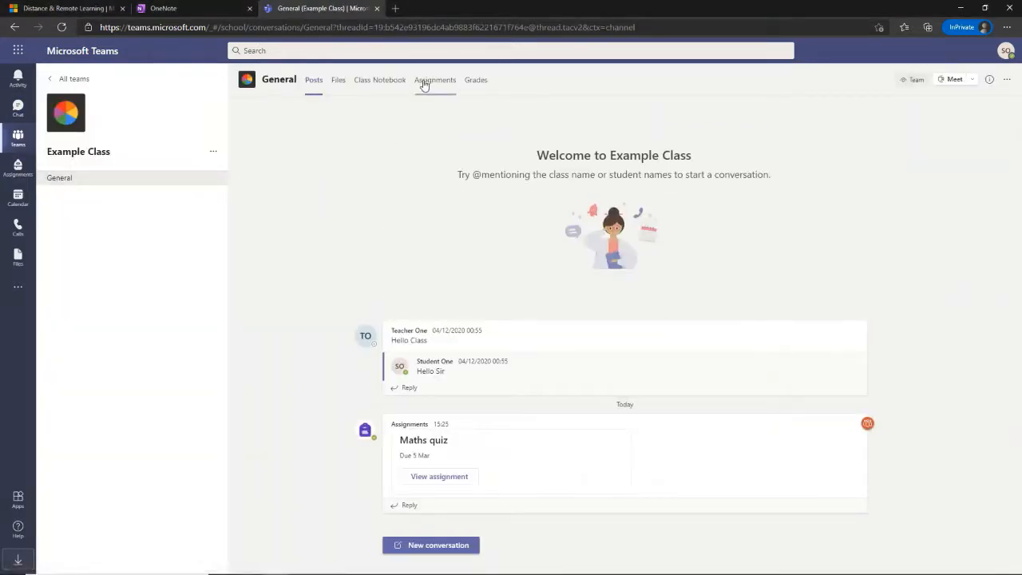
# - As the student, open the completed Maths quiz in Example Class assignments to see its grade
pyautogui.click(423, 81)
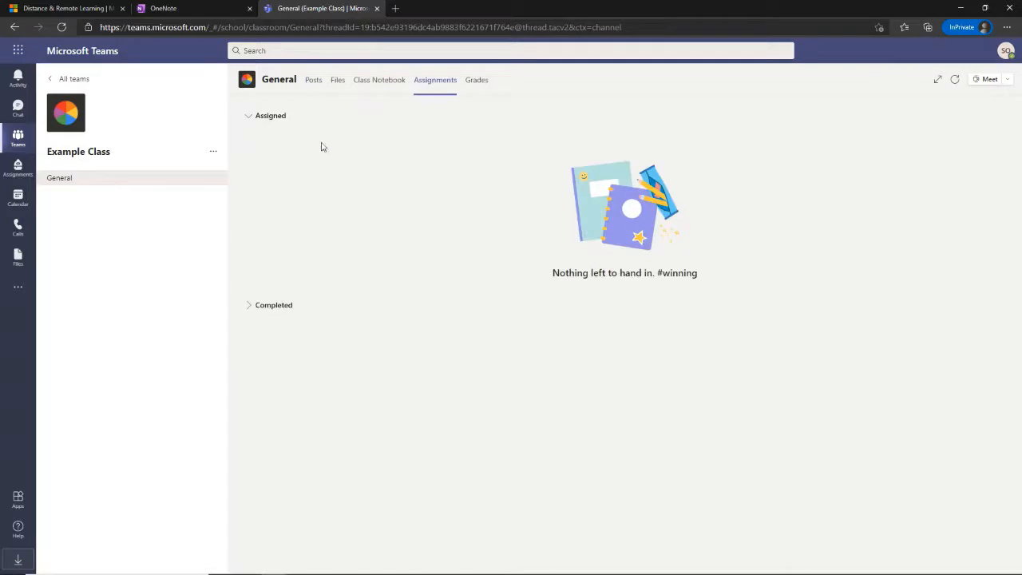
pyautogui.click(250, 306)
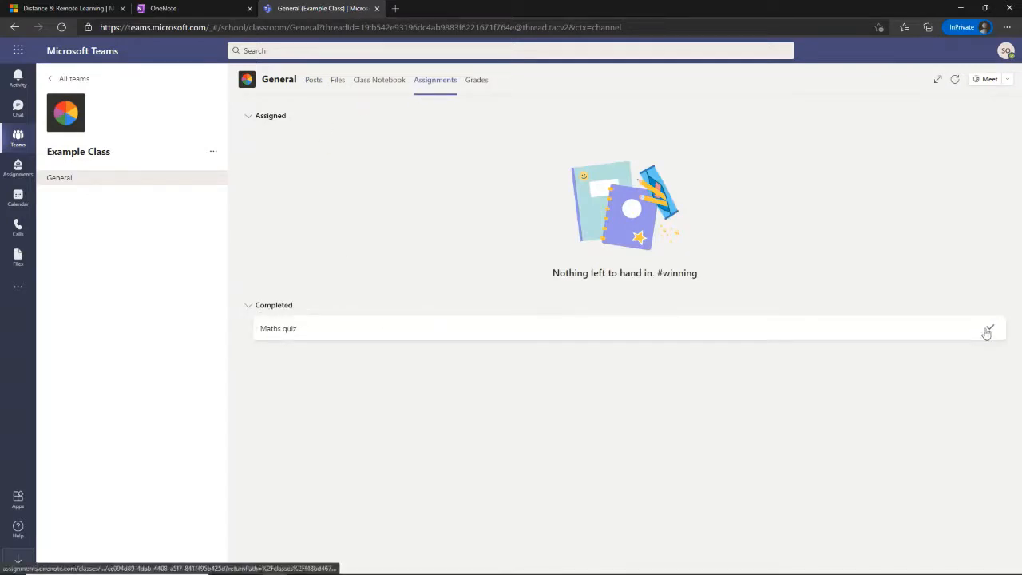
pyautogui.click(960, 332)
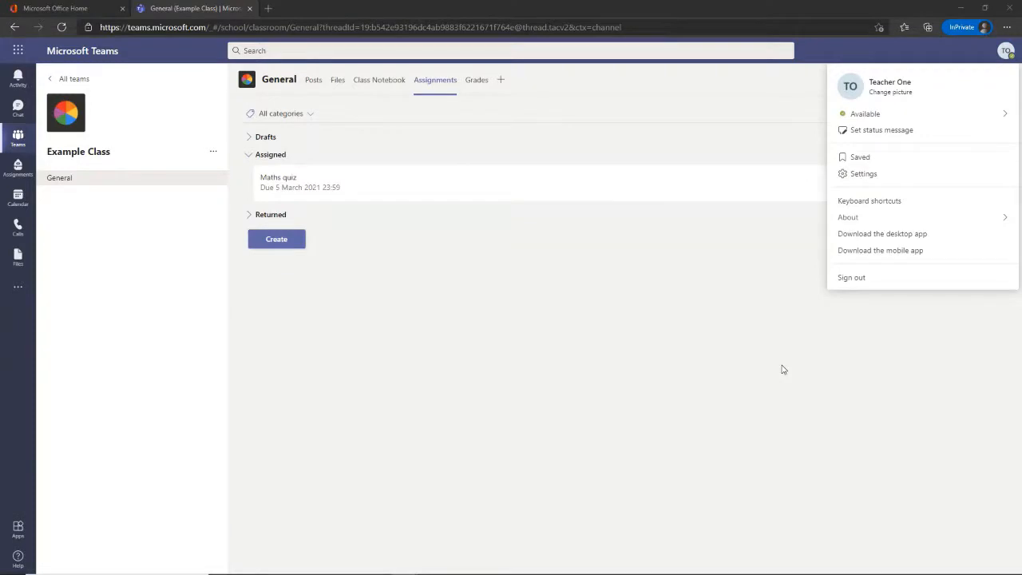
# - Open the second student's handed-in Activity Worksheet from the Maths quiz To return list
pyautogui.click(604, 295)
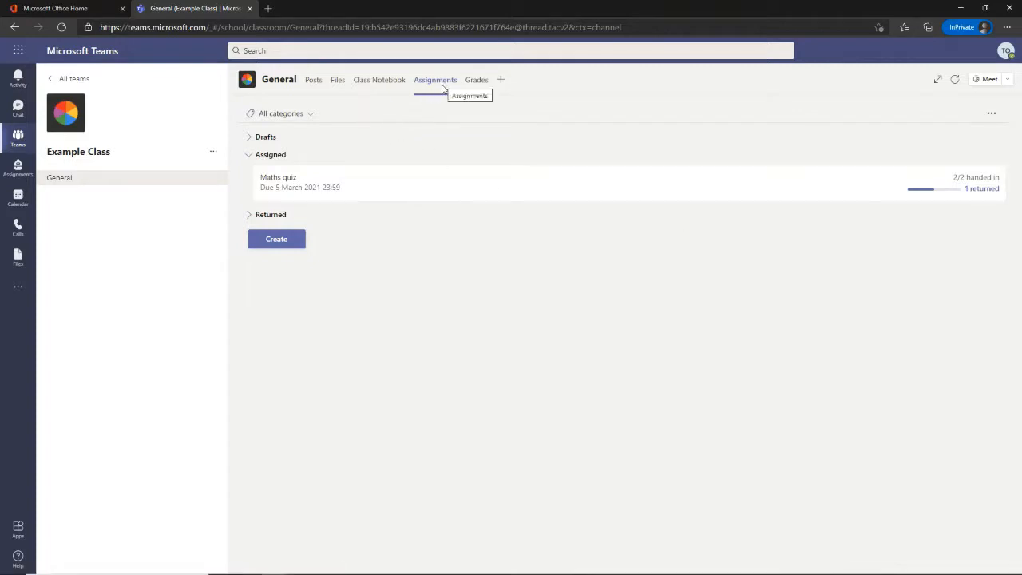
pyautogui.click(975, 184)
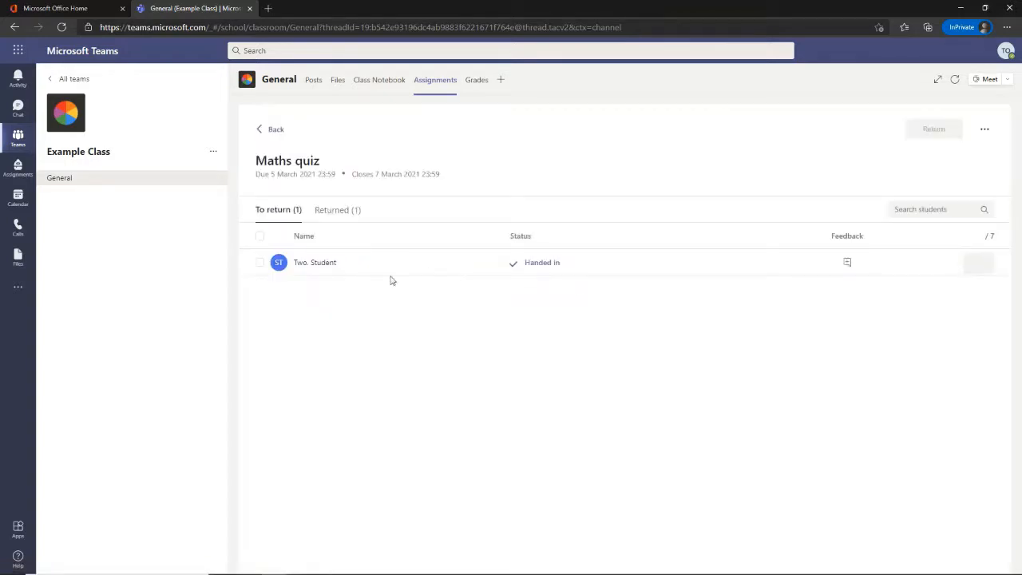
pyautogui.click(344, 217)
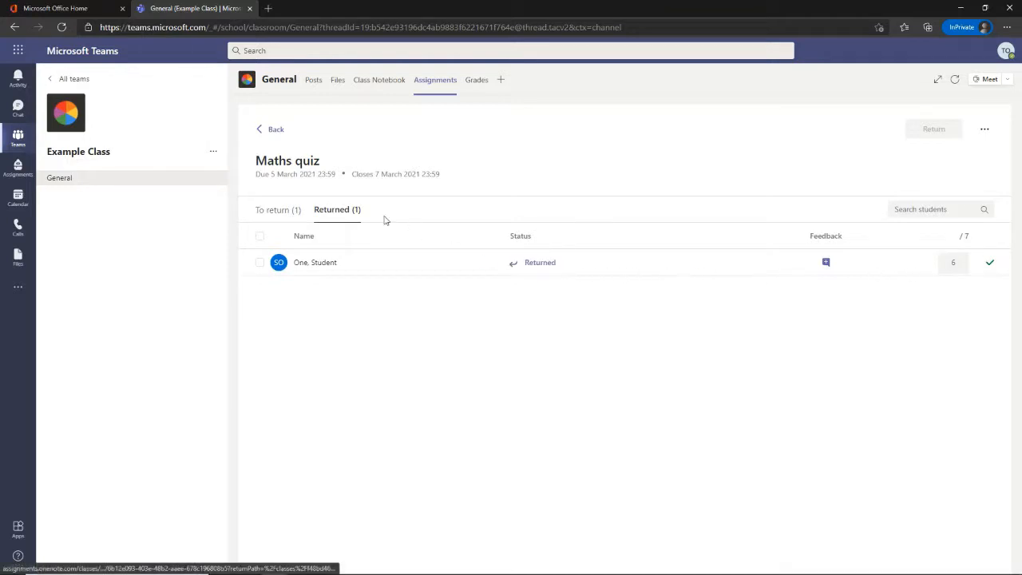
pyautogui.click(295, 214)
pyautogui.click(542, 265)
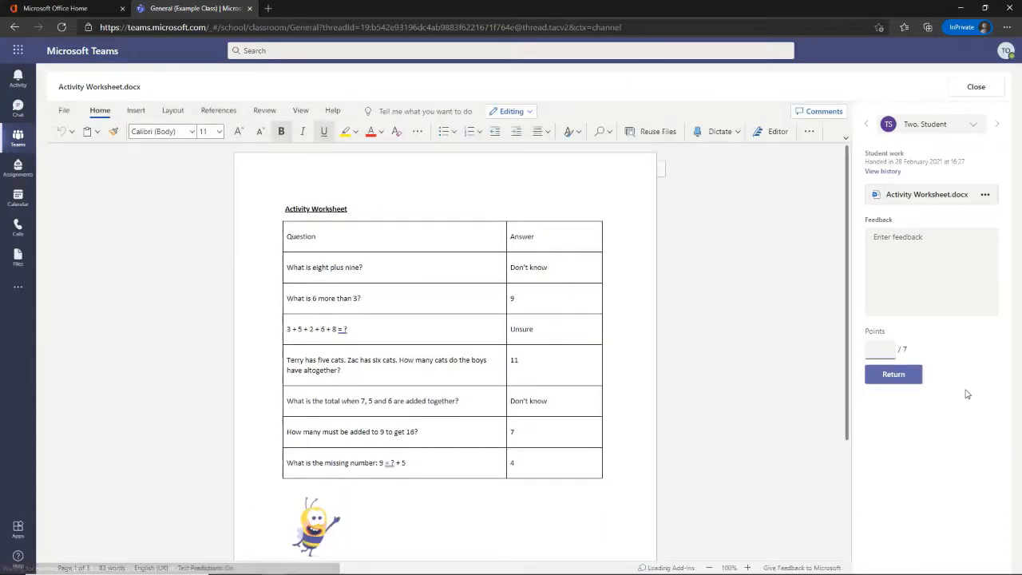
# - Grade the second student's worksheet 4/7 with 'Please try again', return it, and close
pyautogui.write('4')
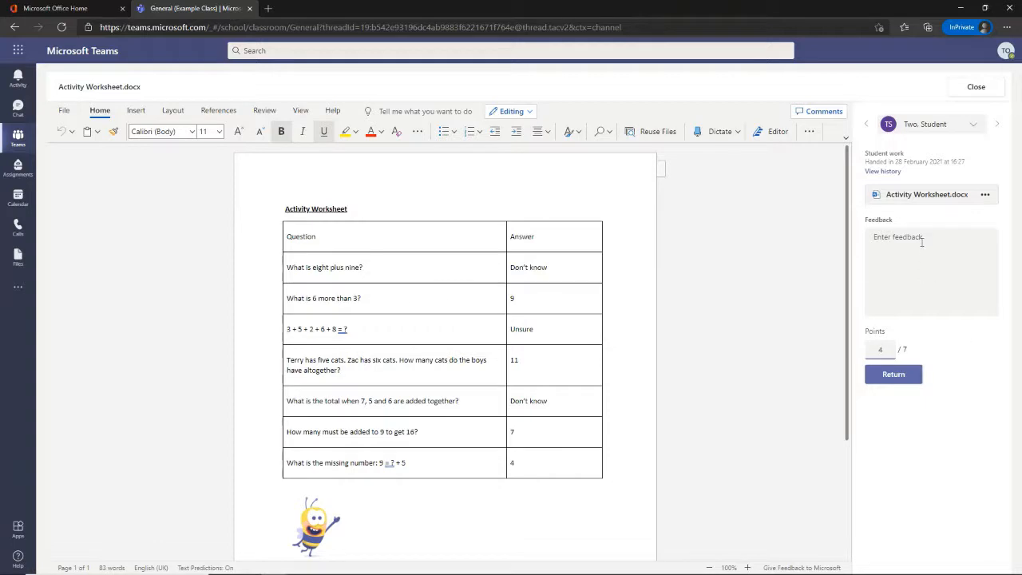
pyautogui.click(921, 241)
pyautogui.write('Please try again')
pyautogui.click(904, 382)
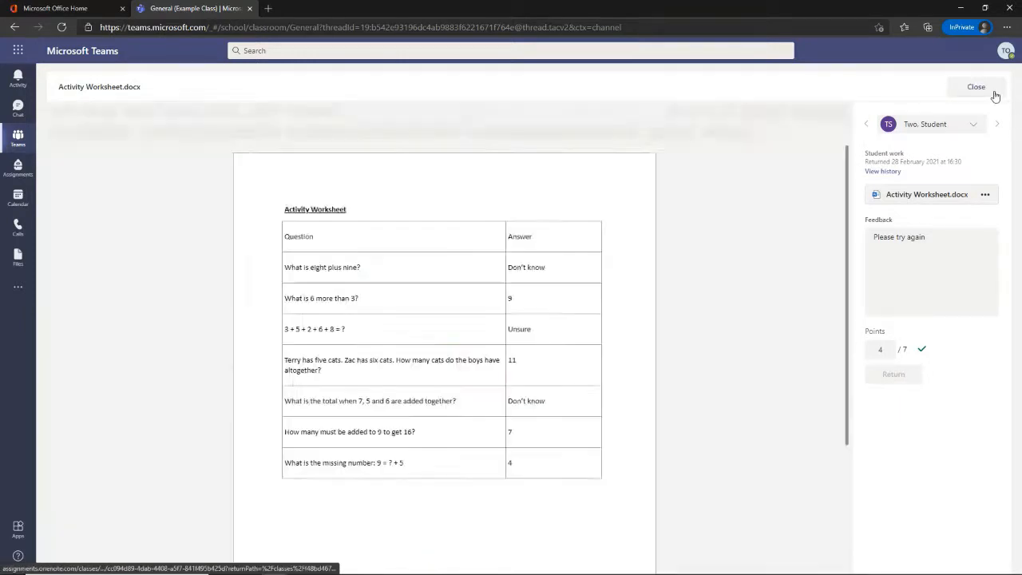
pyautogui.click(995, 96)
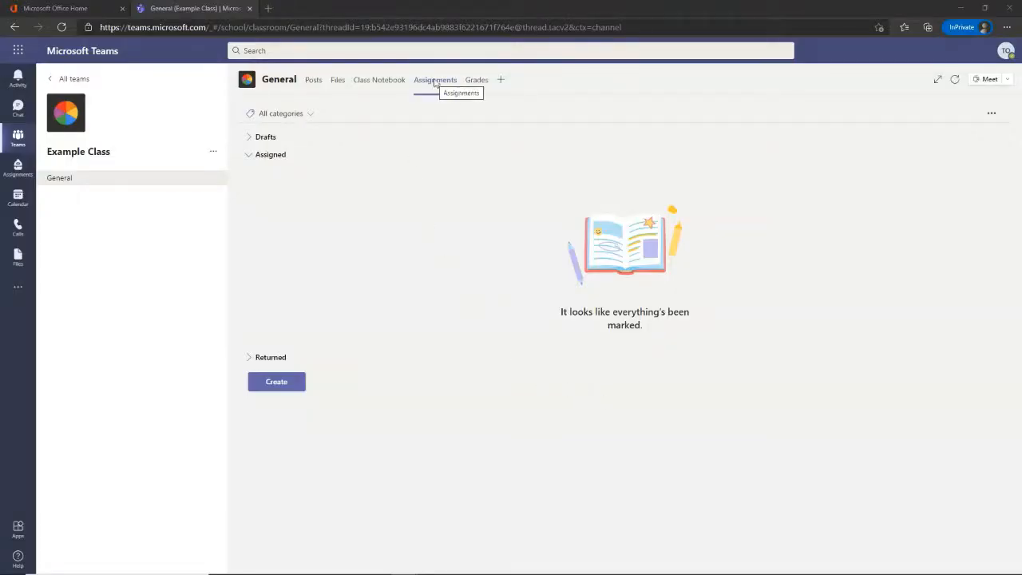
# - Confirm the Example Class gradebook shows Maths quiz scores of 6 and 4
pyautogui.click(250, 359)
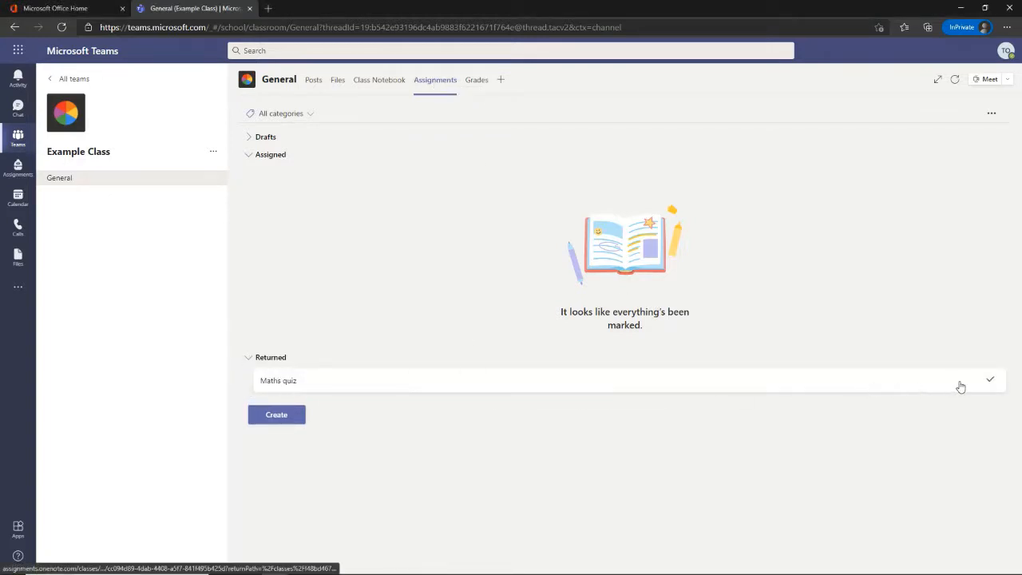
pyautogui.click(478, 81)
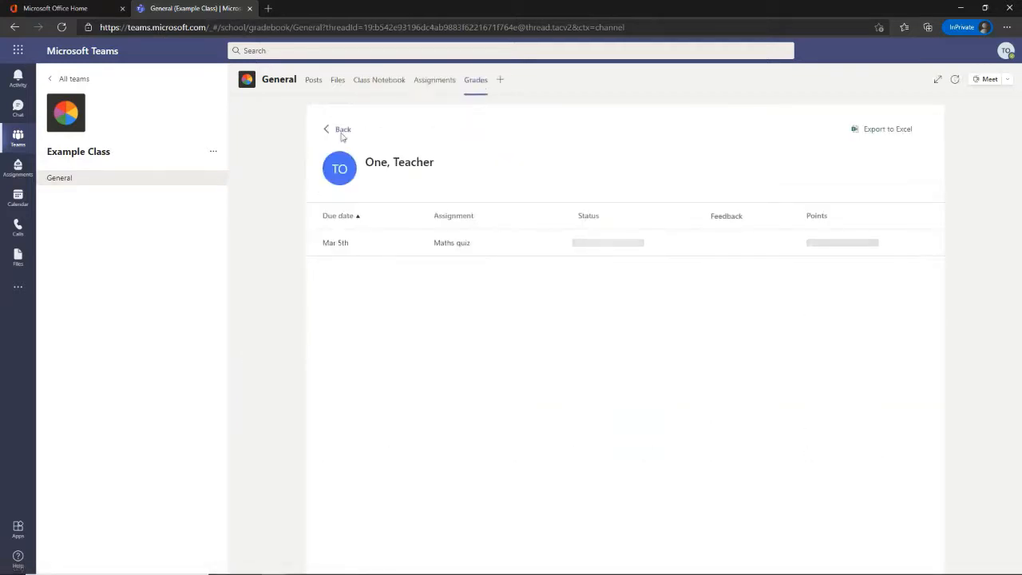
pyautogui.click(336, 130)
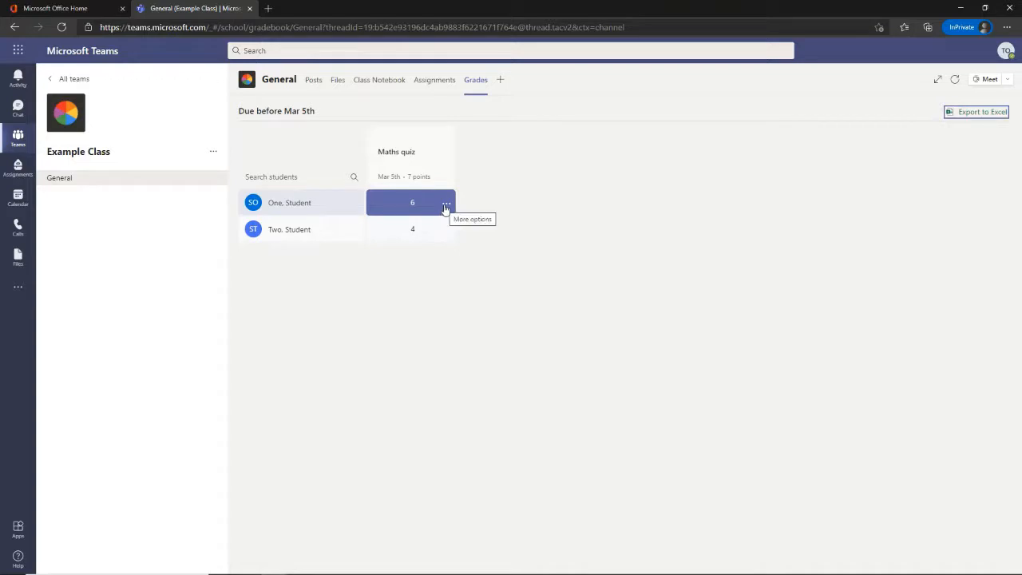
pyautogui.click(447, 205)
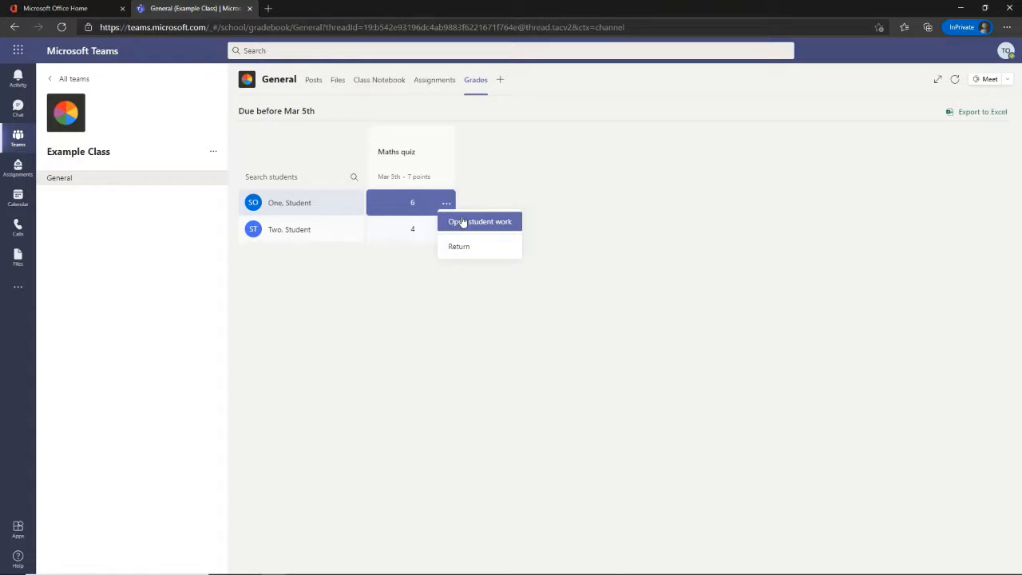
pyautogui.click(717, 143)
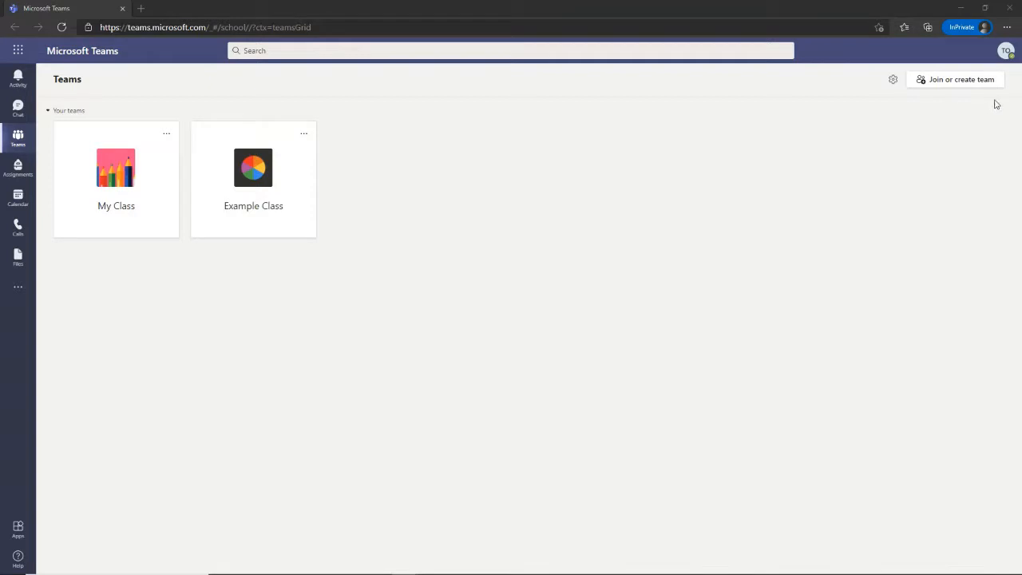
# - Sign the teacher account out of Teams
pyautogui.click(1006, 51)
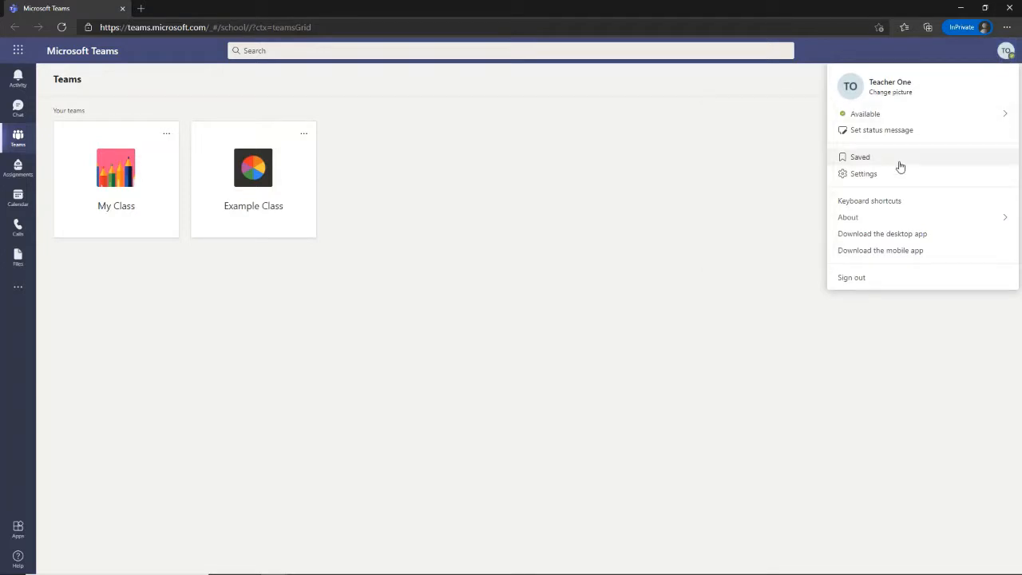
pyautogui.click(877, 281)
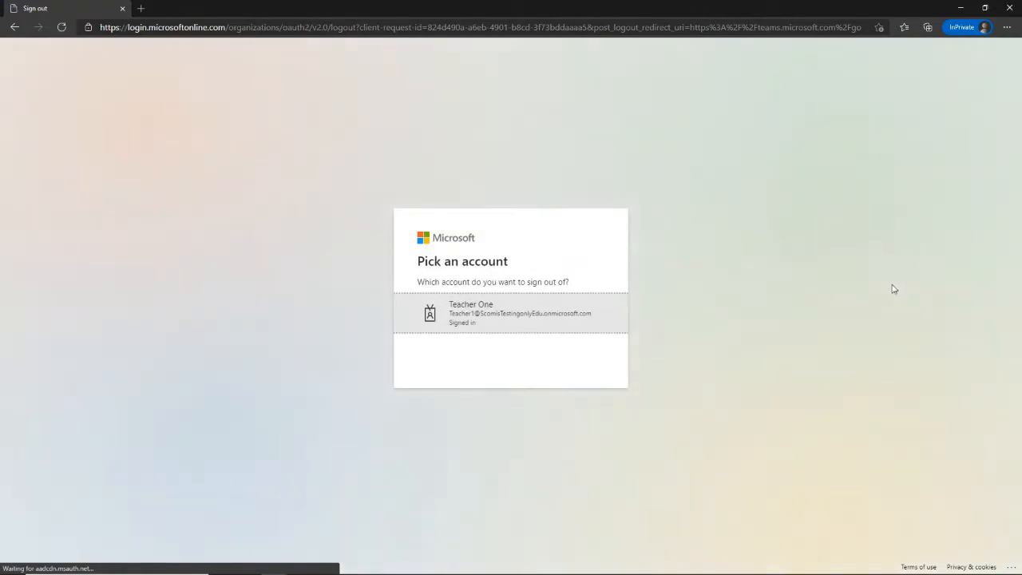
pyautogui.click(553, 317)
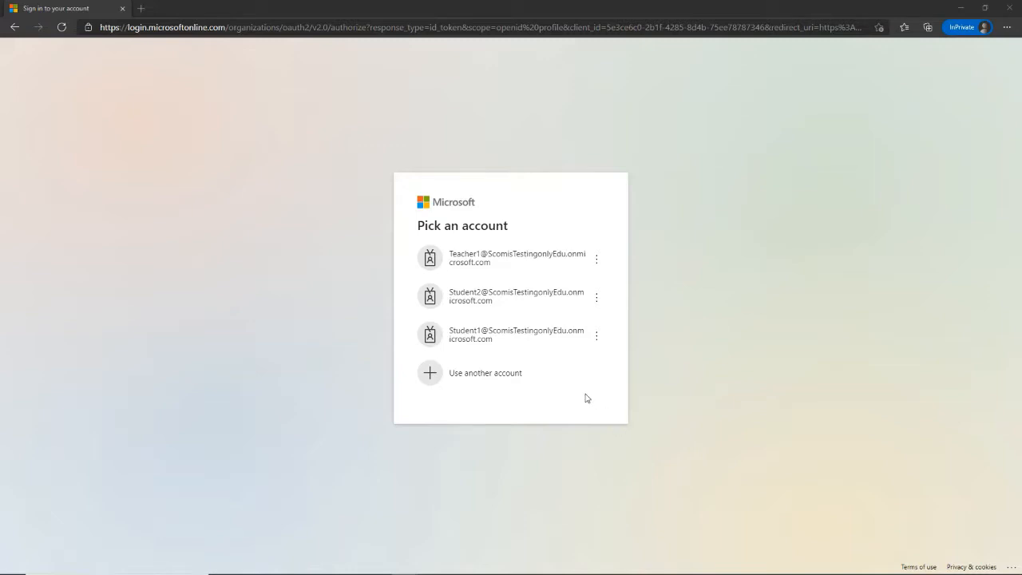
# - Forget the teacher and both student accounts, then choose to use another account
pyautogui.click(601, 262)
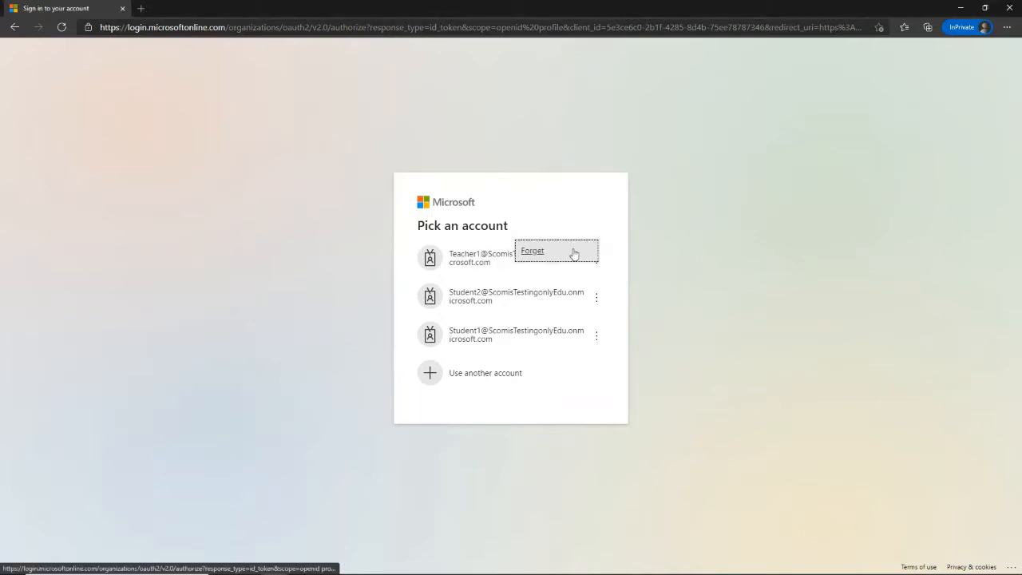
pyautogui.click(573, 252)
pyautogui.click(595, 279)
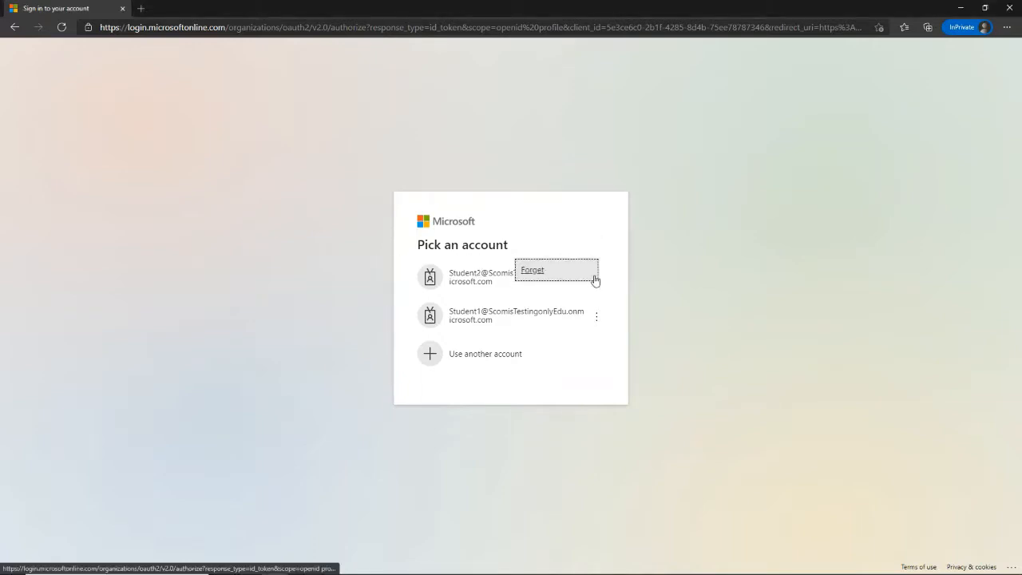
pyautogui.click(542, 275)
pyautogui.click(598, 296)
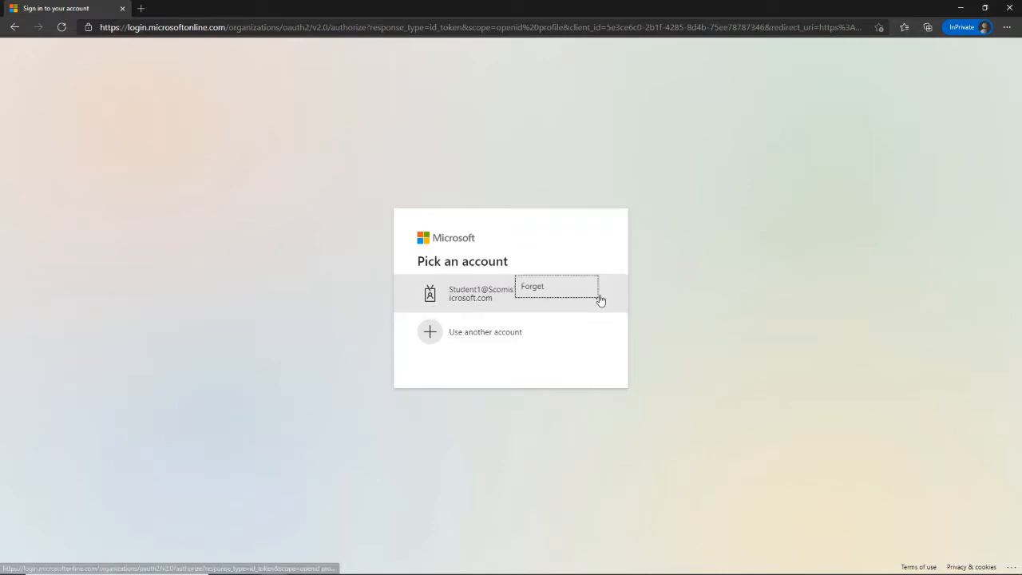
pyautogui.click(548, 287)
pyautogui.click(546, 289)
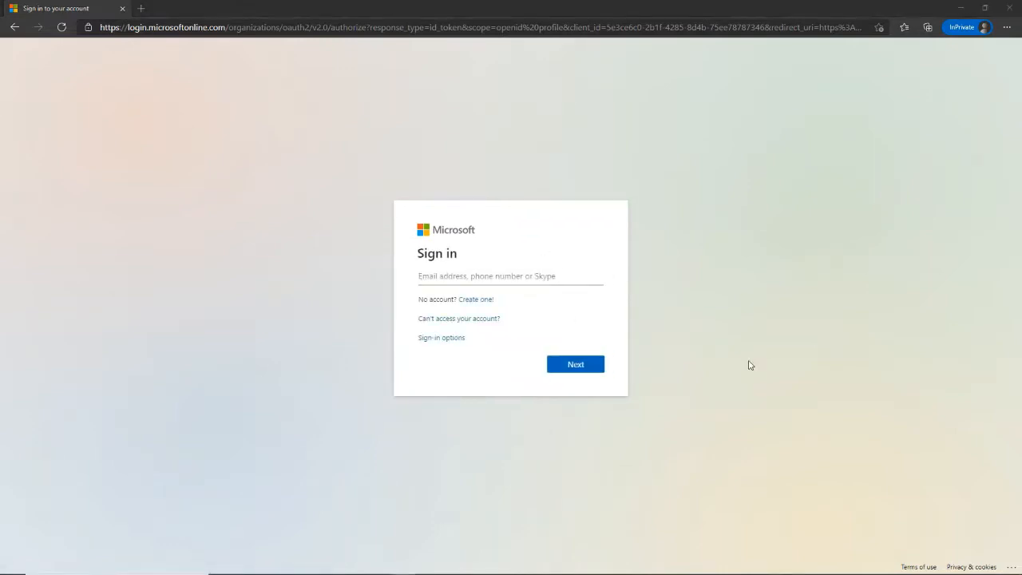